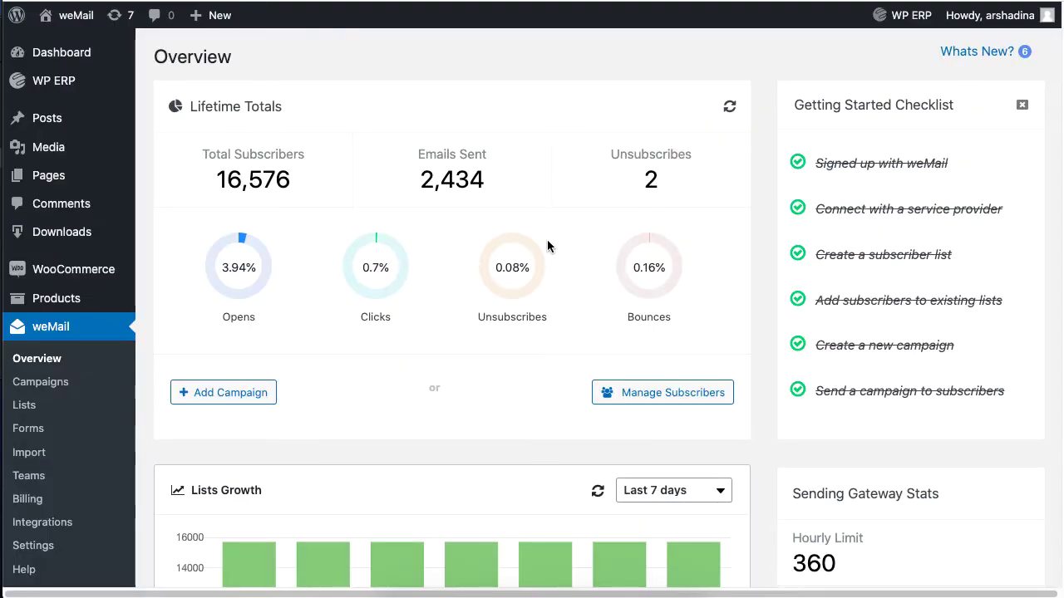
# Go to weMail's Lists page from the WordPress admin sidebar
pyautogui.click(47, 407)
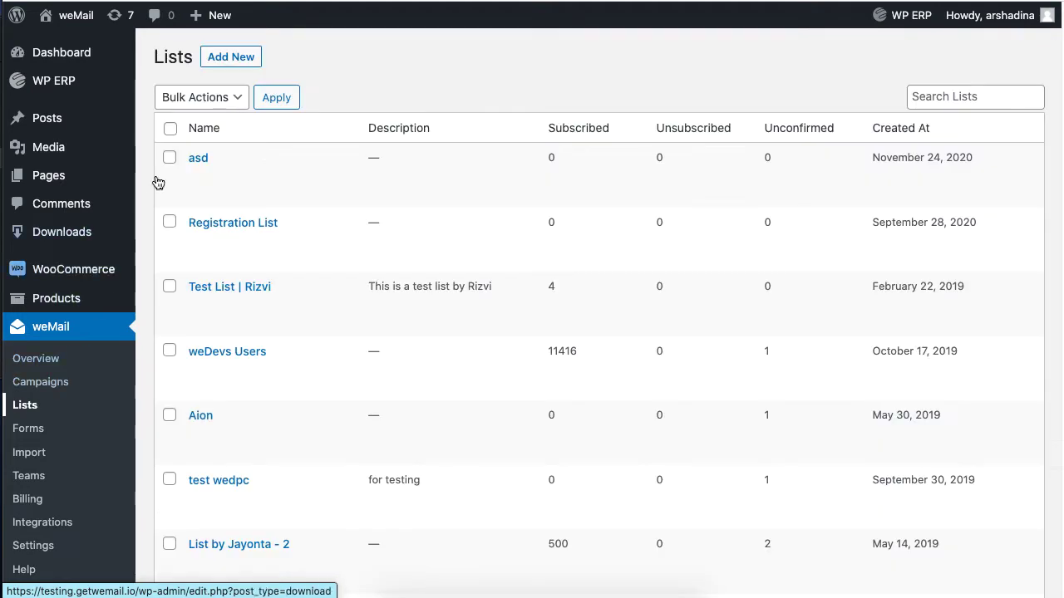
# Create a subscriber list named 'Appsero List' with the description 'For Plugin users'
pyautogui.click(231, 57)
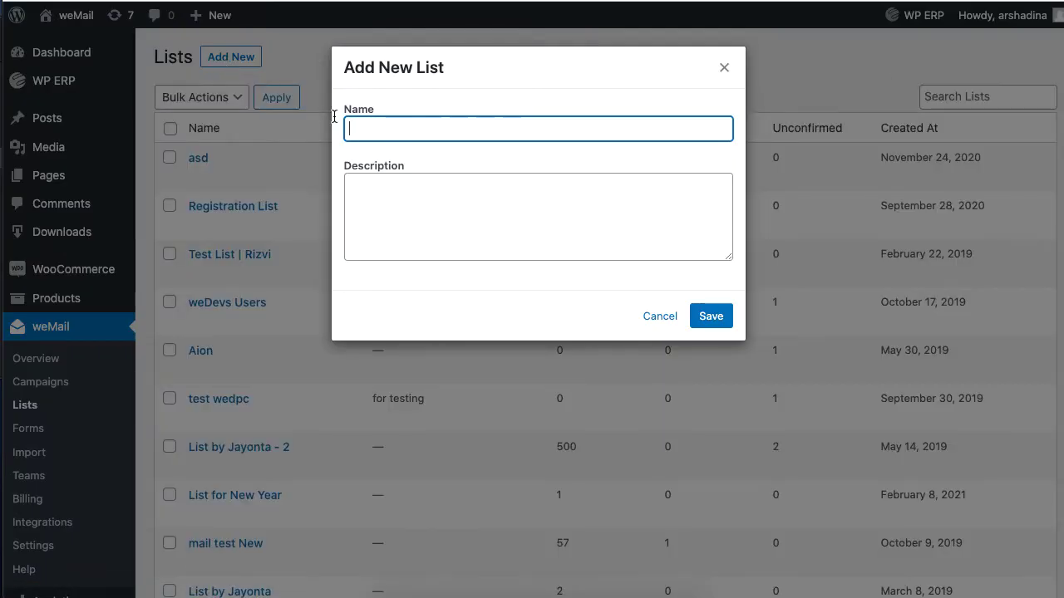
pyautogui.write('Appsero List')
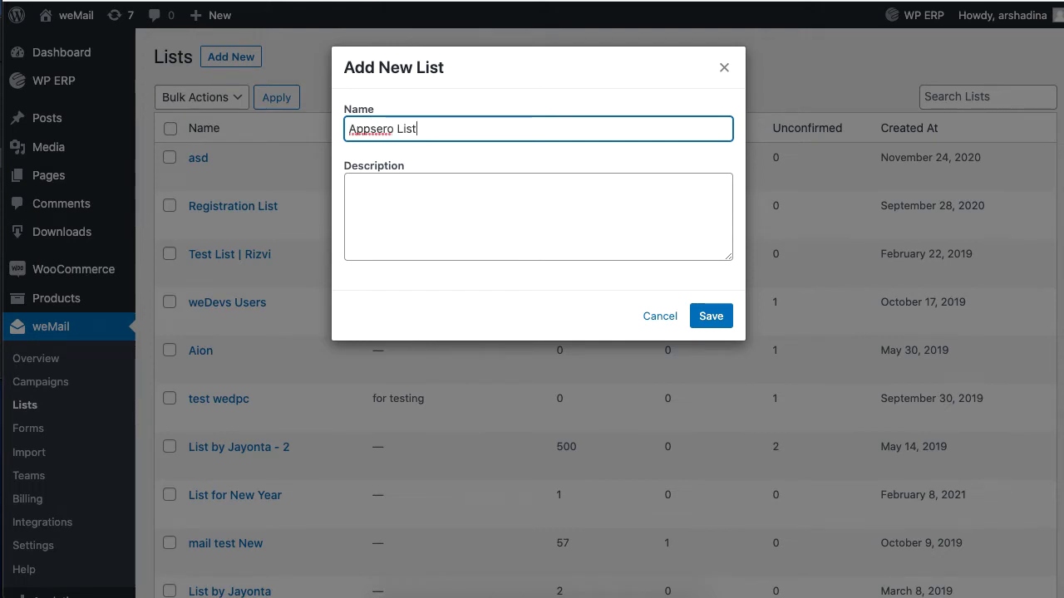
pyautogui.press('Tab')
pyautogui.write('For Plugin users')
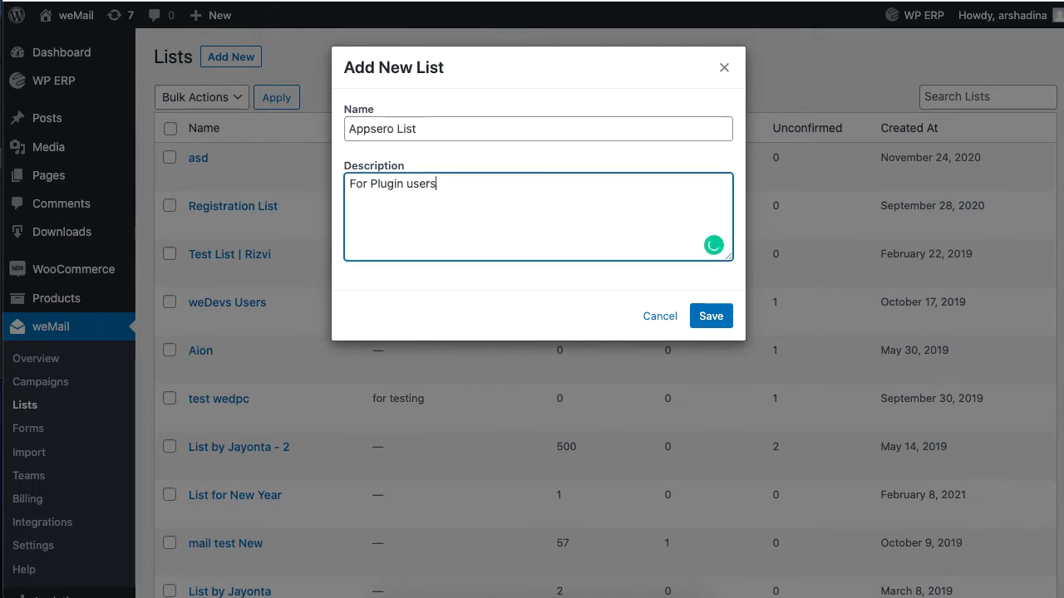
pyautogui.click(711, 324)
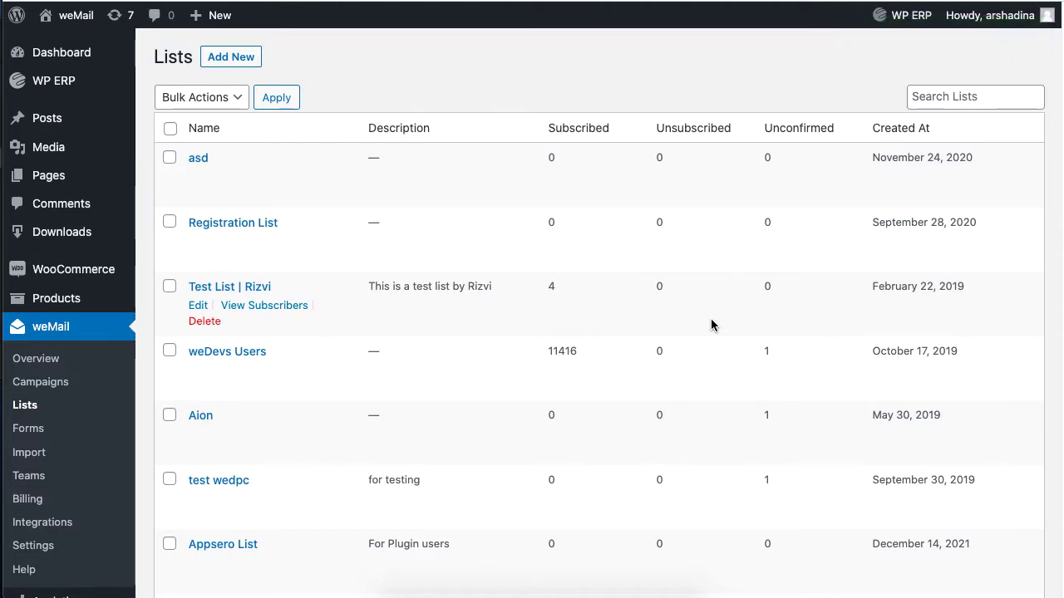
# Search the lists for 'appsero' to confirm it exists, then go to weMail Forms
pyautogui.click(922, 96)
pyautogui.write('appsero')
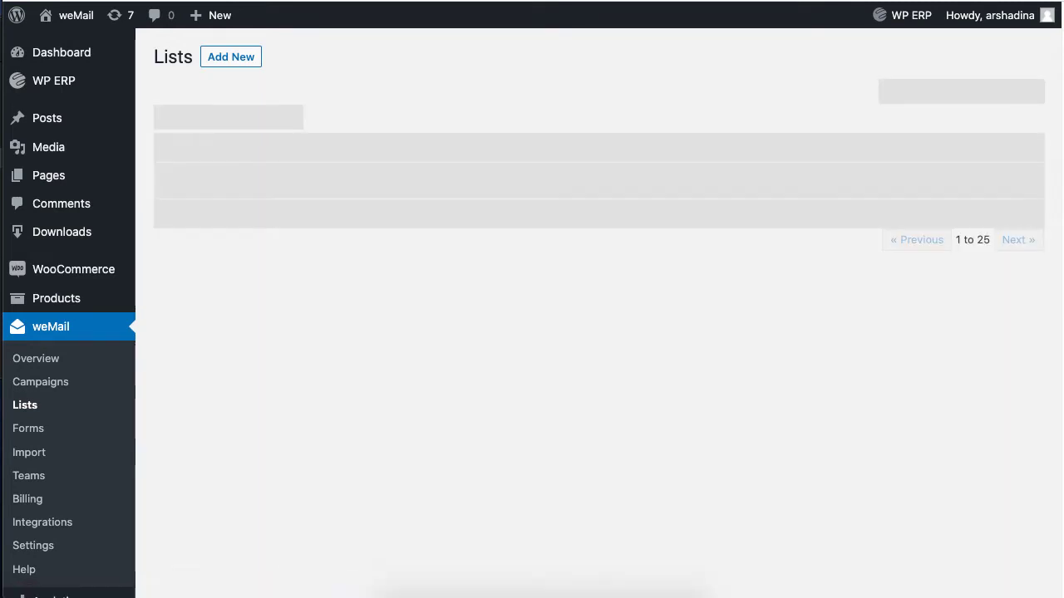
pyautogui.click(722, 281)
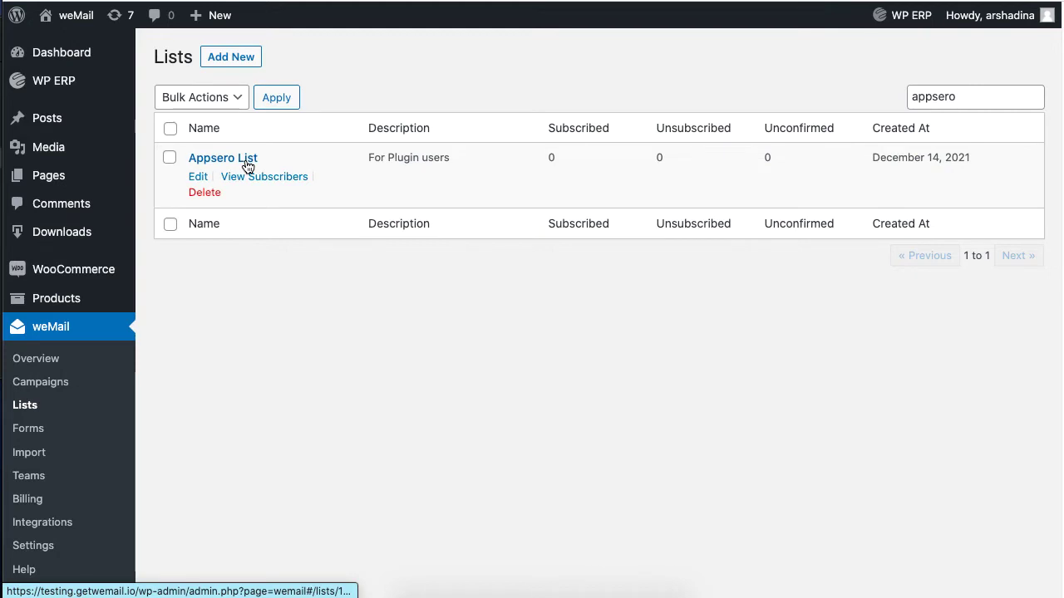
pyautogui.click(28, 429)
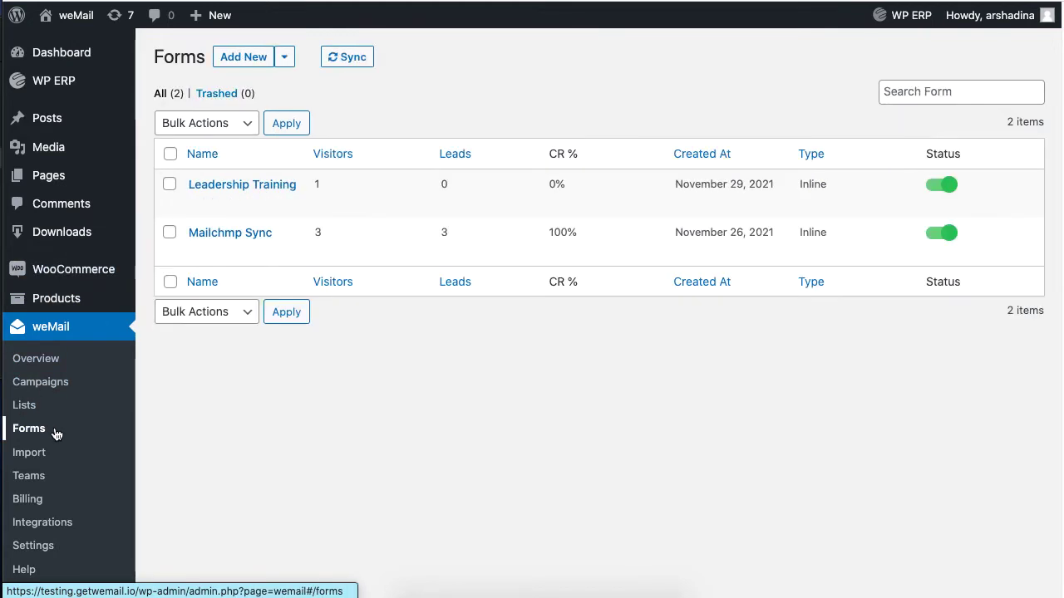
# Start a new form and browse the Inline, Floating Bar, Slide Up and Modal templates
pyautogui.click(254, 69)
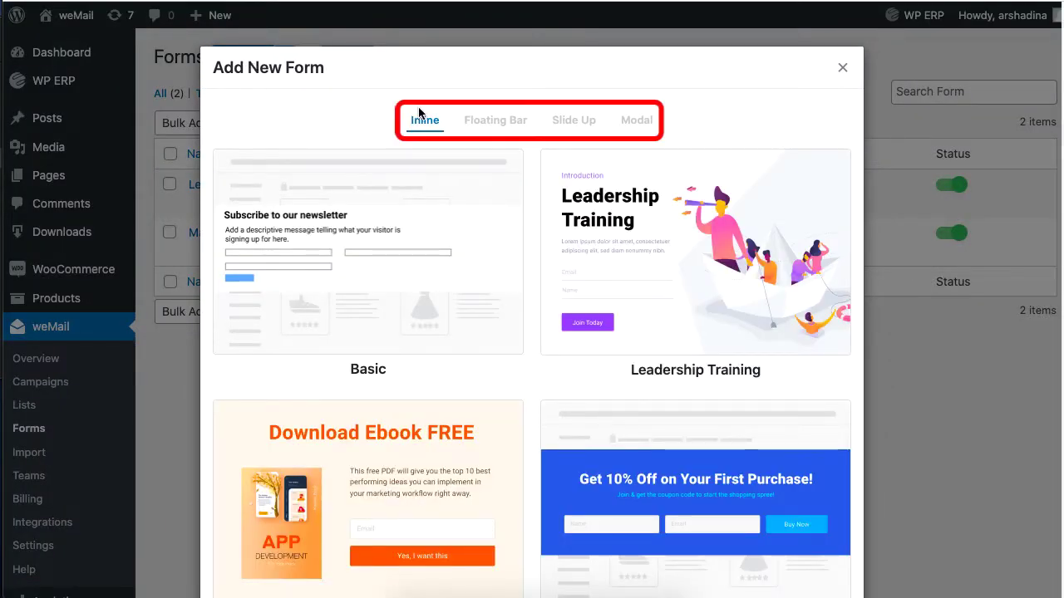
pyautogui.click(487, 124)
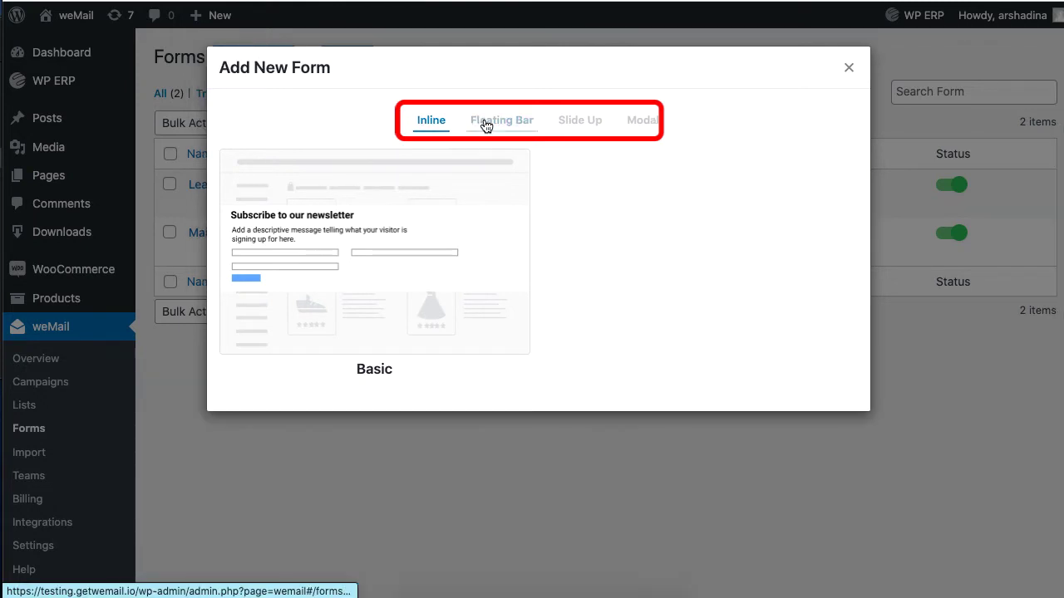
pyautogui.click(574, 125)
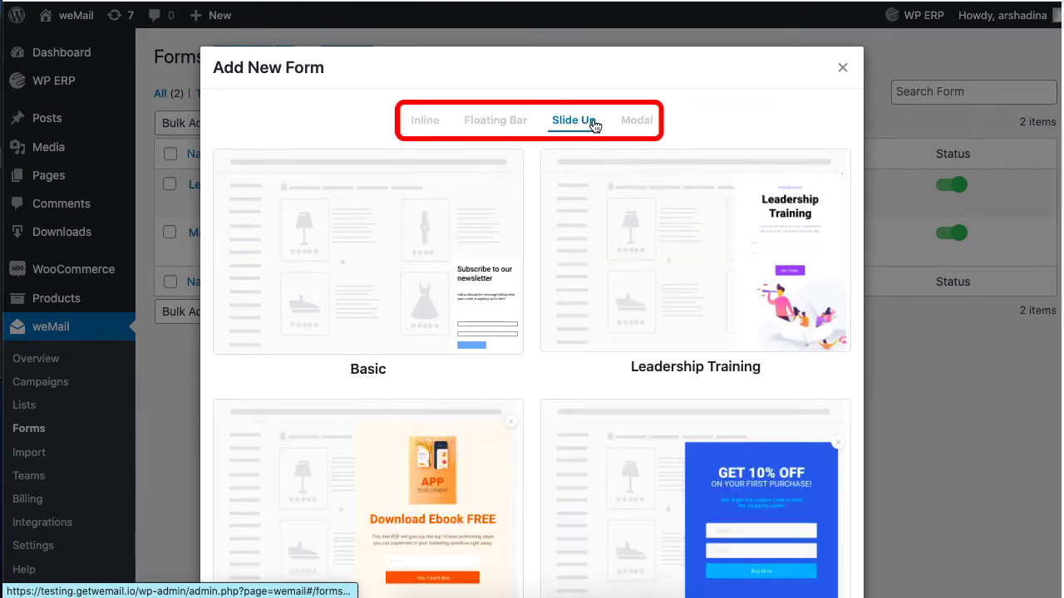
pyautogui.click(640, 127)
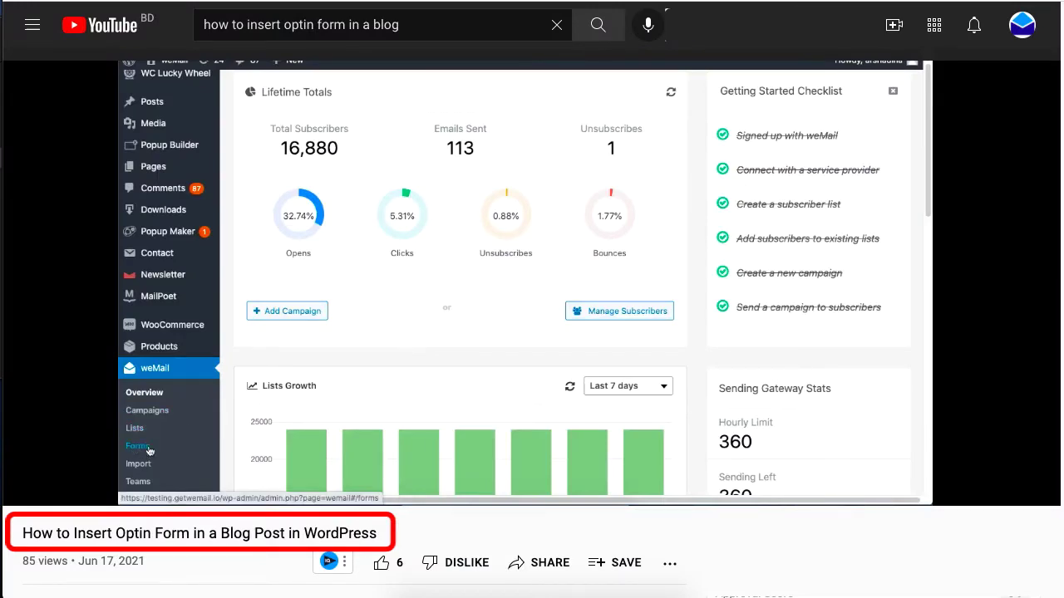
pyautogui.click(182, 451)
pyautogui.click(408, 114)
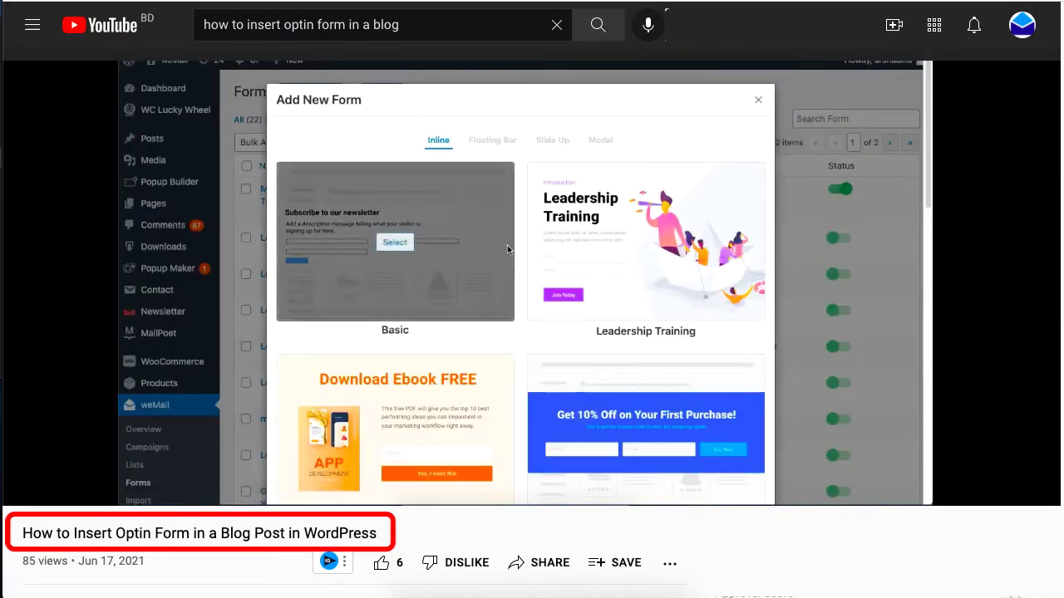
# Pick the Inline Leadership Training template, add signups to Appsero List, and save it
pyautogui.moveTo(585, 284)
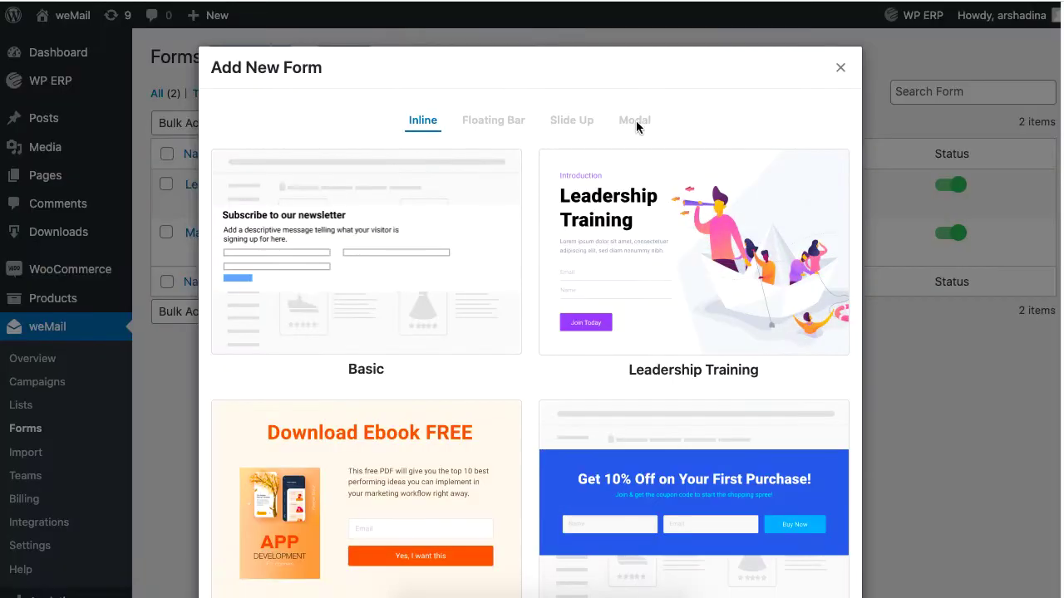
pyautogui.click(639, 125)
pyautogui.click(435, 121)
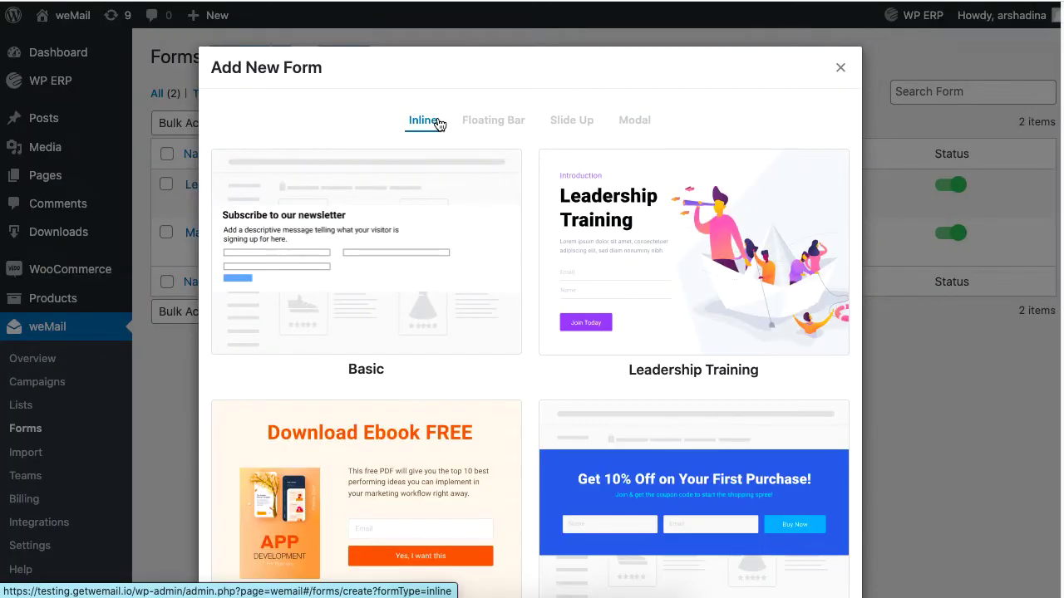
pyautogui.moveTo(636, 225)
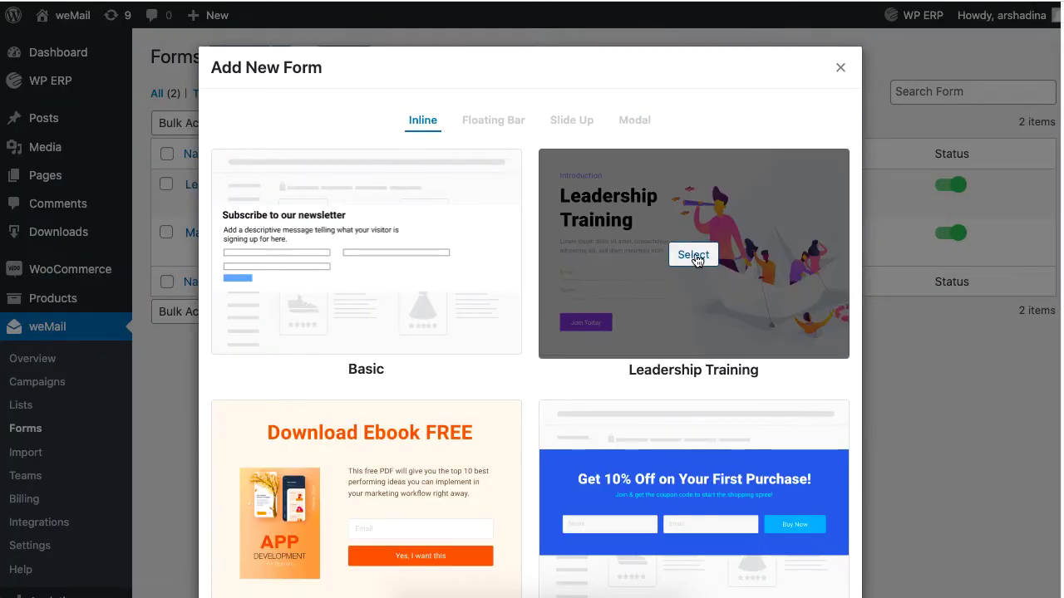
pyautogui.click(690, 252)
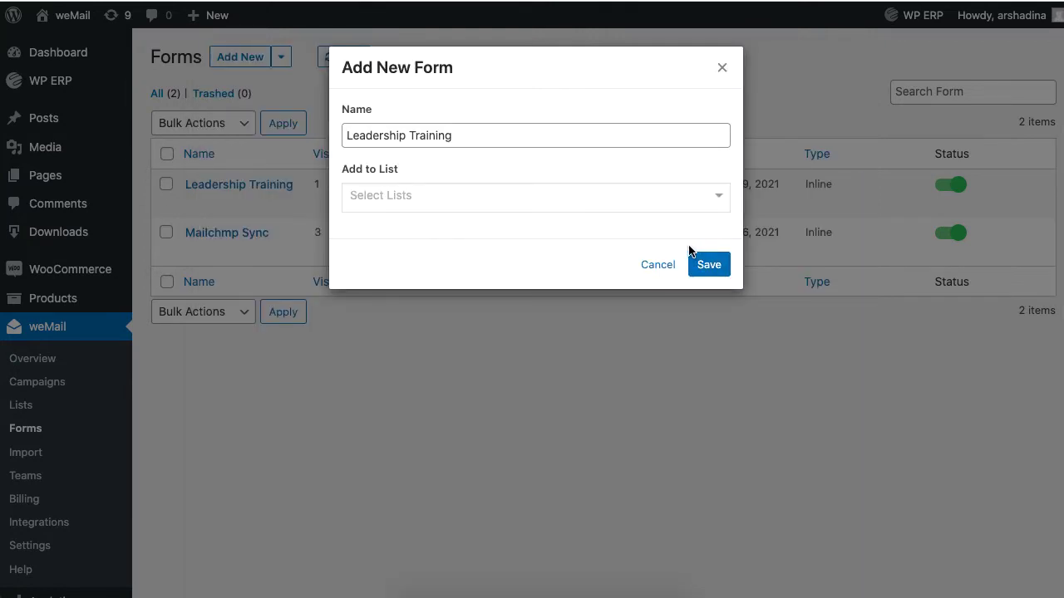
pyautogui.click(656, 201)
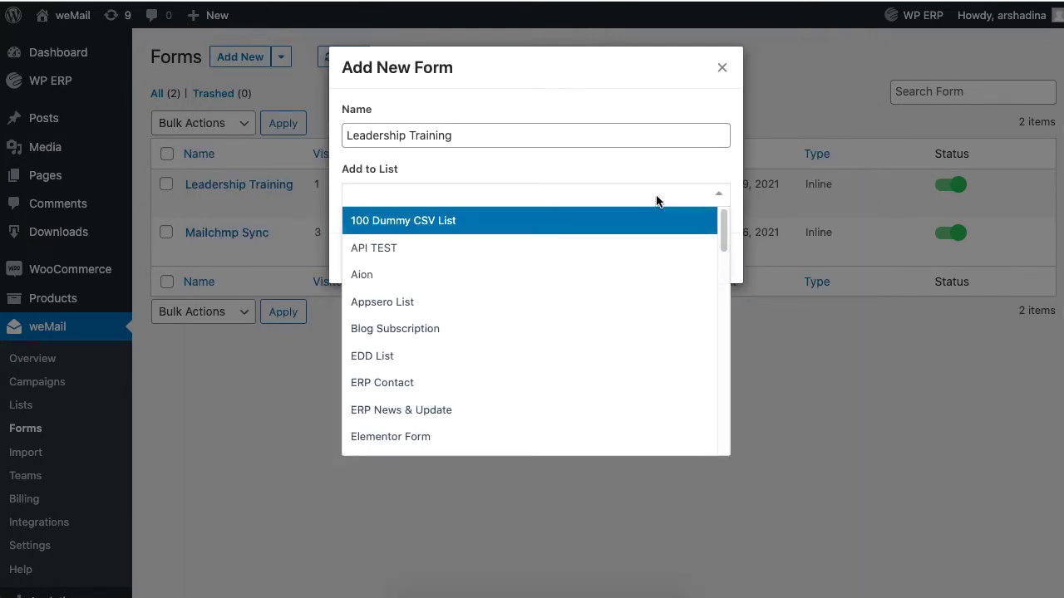
pyautogui.click(606, 305)
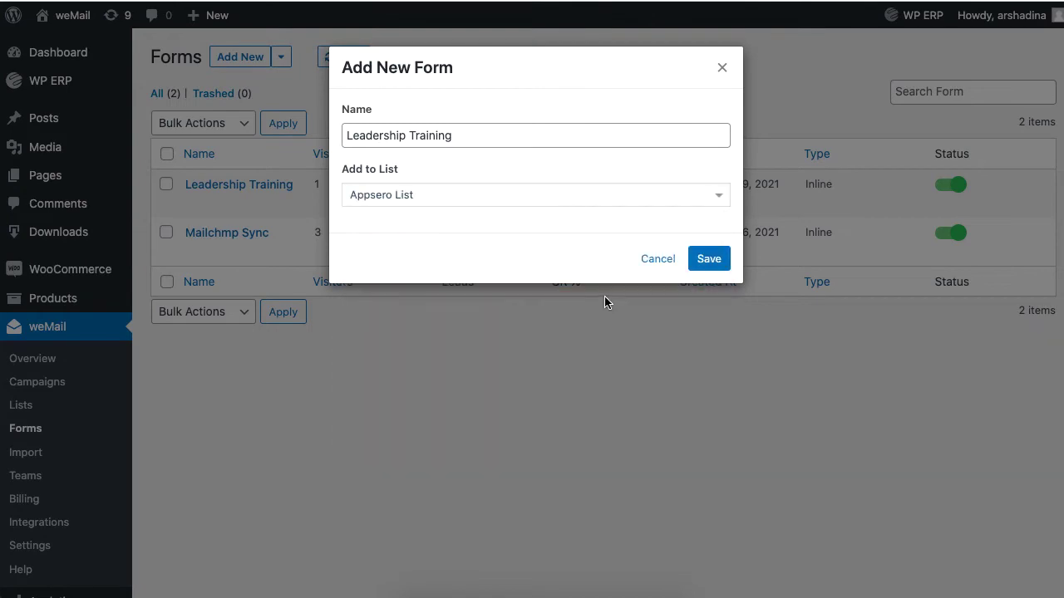
pyautogui.click(703, 264)
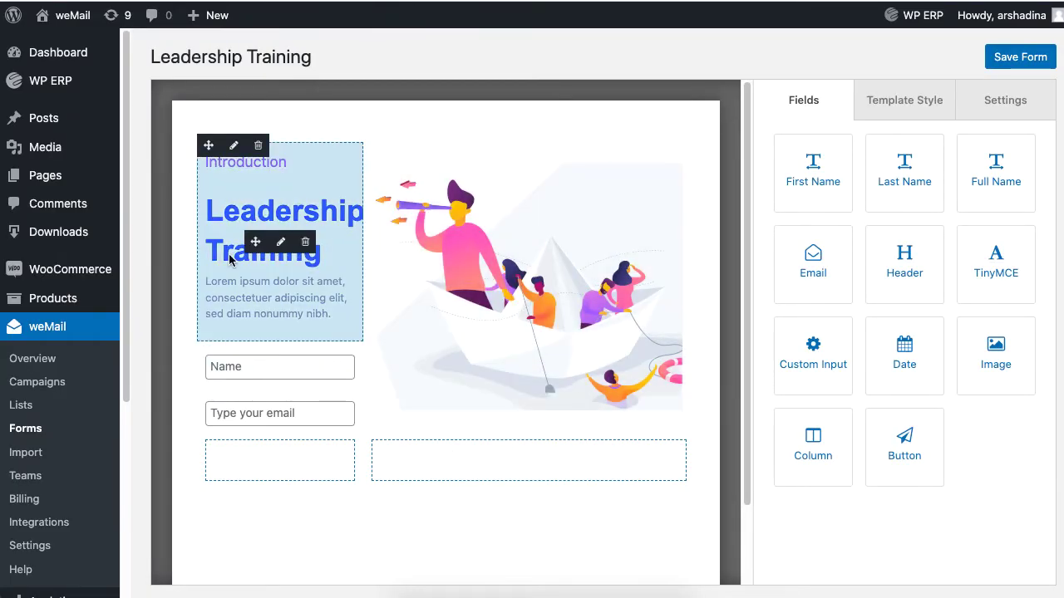
# Color the Leadership Training heading orange and add a Subscribe button below the Name field
pyautogui.click(281, 241)
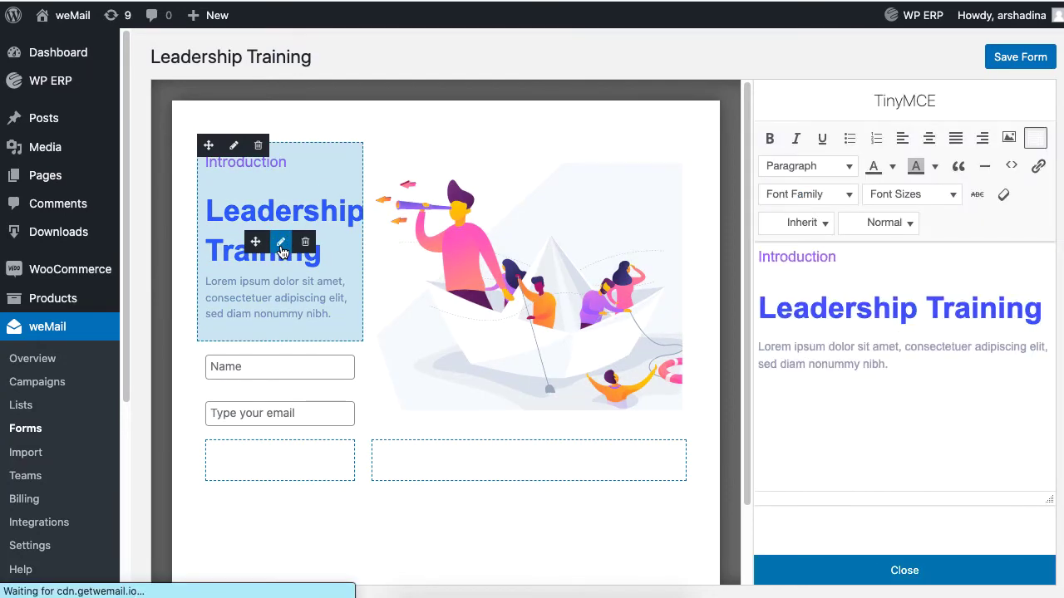
pyautogui.moveTo(760, 308); pyautogui.dragTo(1042, 308)
pyautogui.click(892, 166)
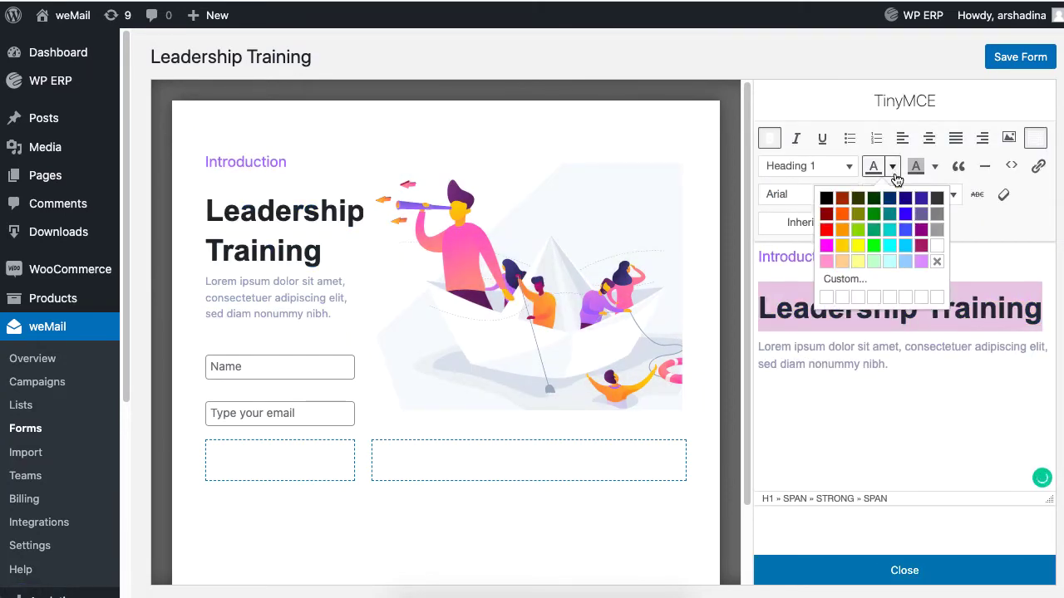
pyautogui.click(843, 209)
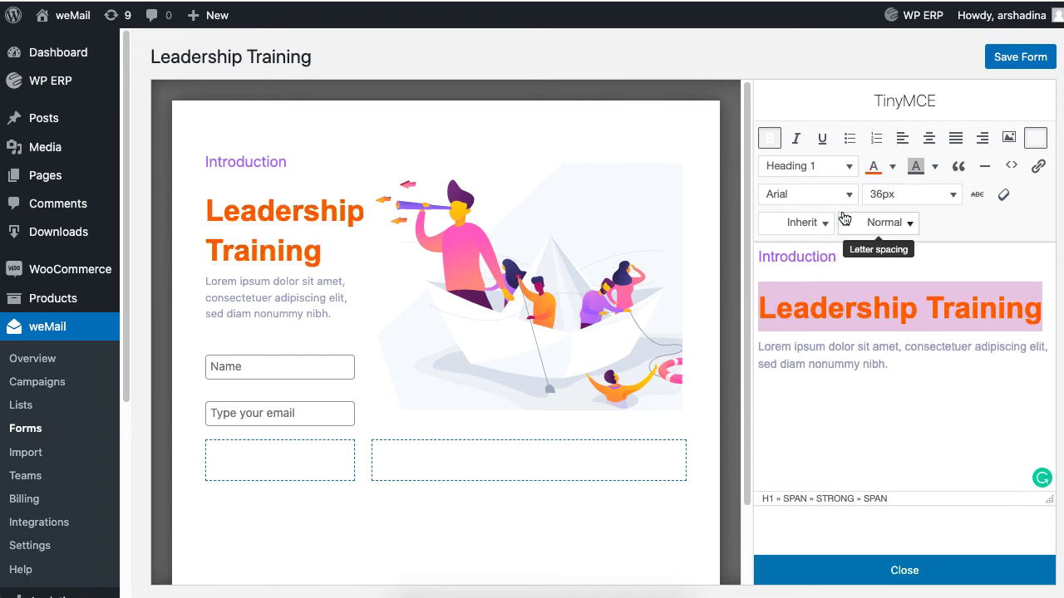
pyautogui.click(902, 570)
pyautogui.moveTo(904, 449); pyautogui.dragTo(301, 416)
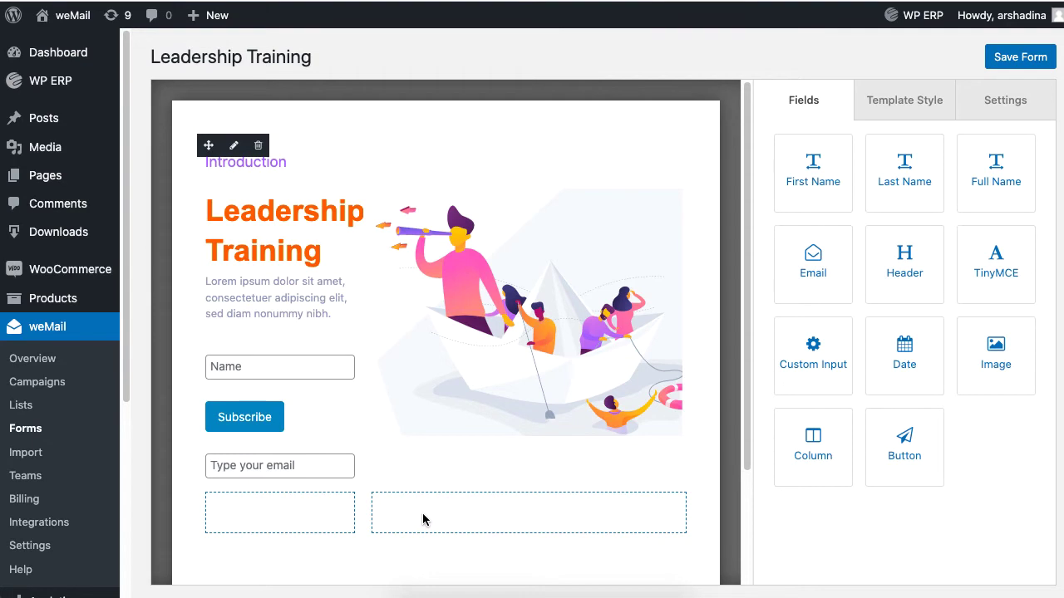
# Give the form a yellow-green gradient background in Template Style
pyautogui.click(902, 107)
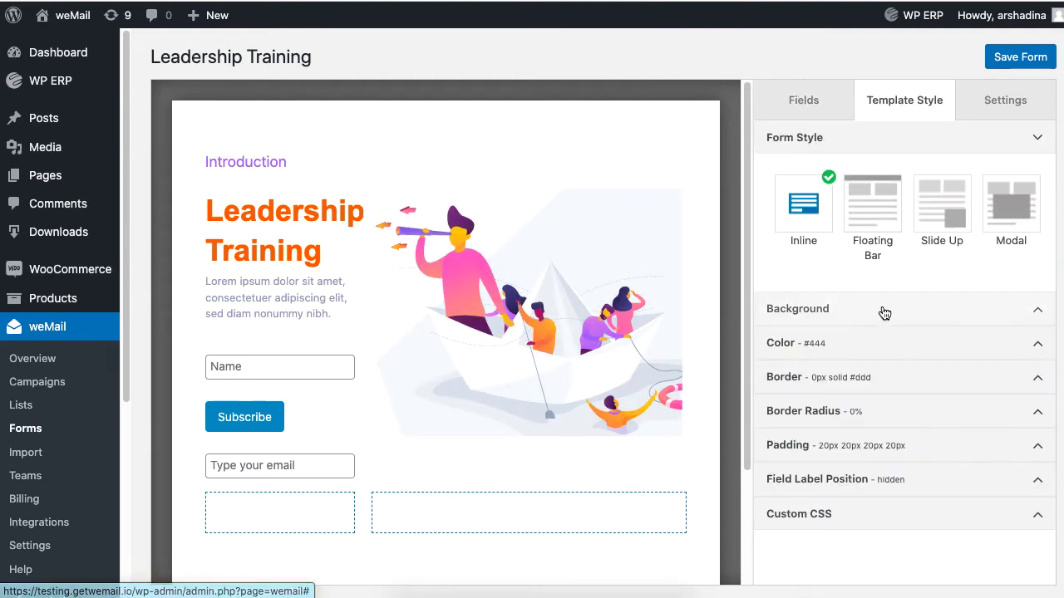
pyautogui.click(815, 308)
pyautogui.click(902, 210)
pyautogui.click(932, 342)
pyautogui.click(899, 381)
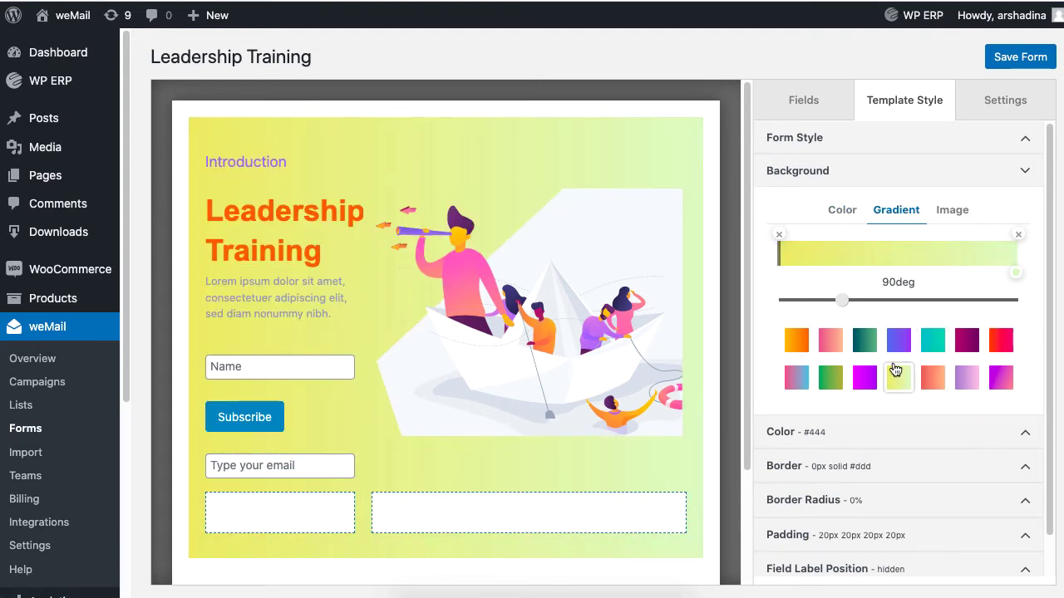
# Change the success message to 'Thanks for signing up!' and save the form
pyautogui.click(1004, 106)
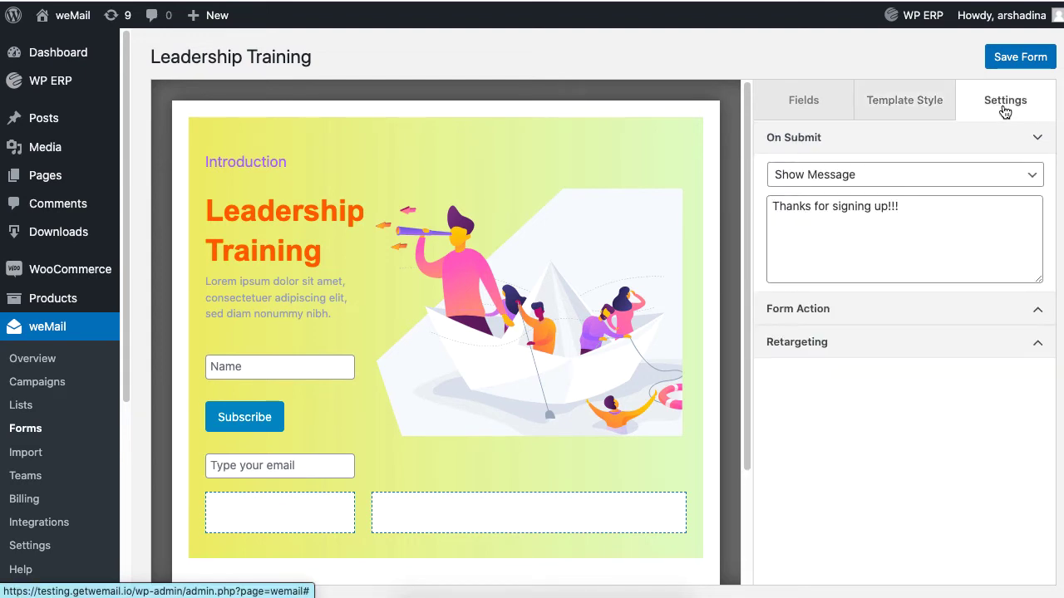
pyautogui.click(943, 211)
pyautogui.press('BackSpace')
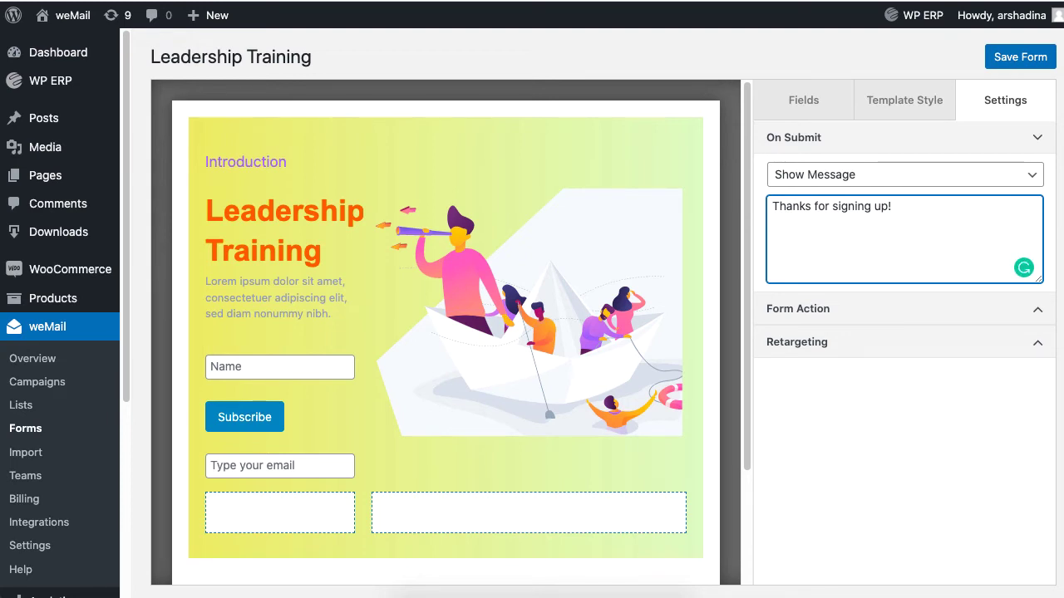
pyautogui.click(1029, 62)
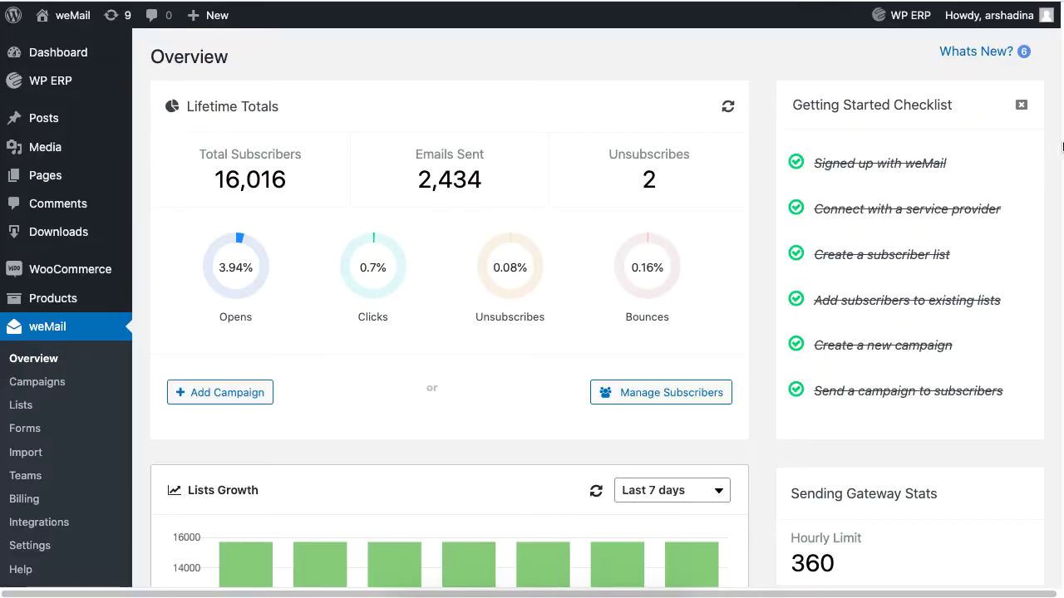
# Add a weMail Form widget set to Leadership Training in the Below Header widget area
pyautogui.scroll(-5, 449, 332)
pyautogui.moveTo(88, 306)
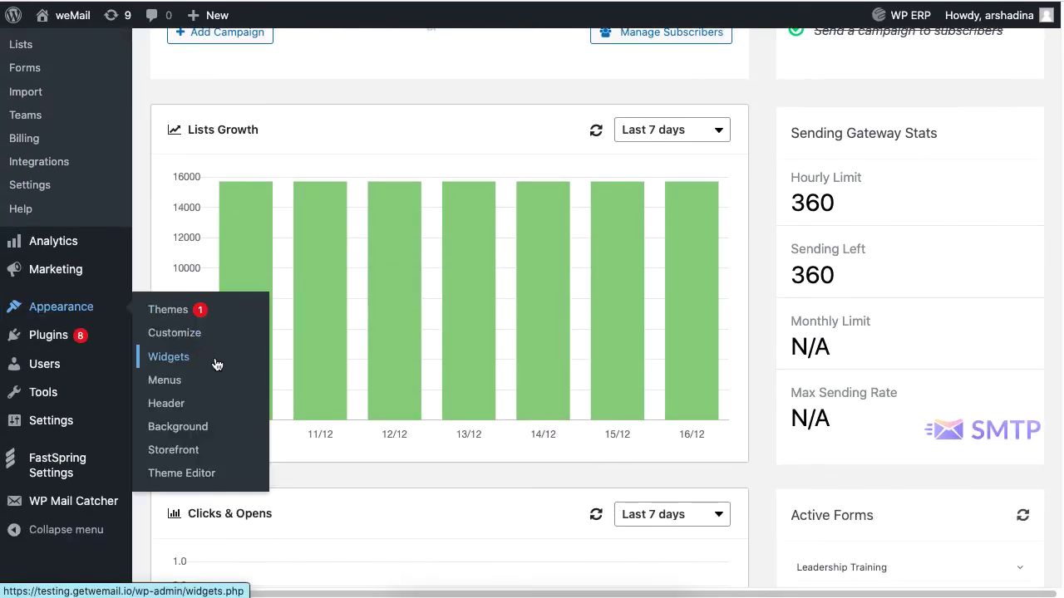
pyautogui.click(216, 364)
pyautogui.scroll(-5, 1051, 331)
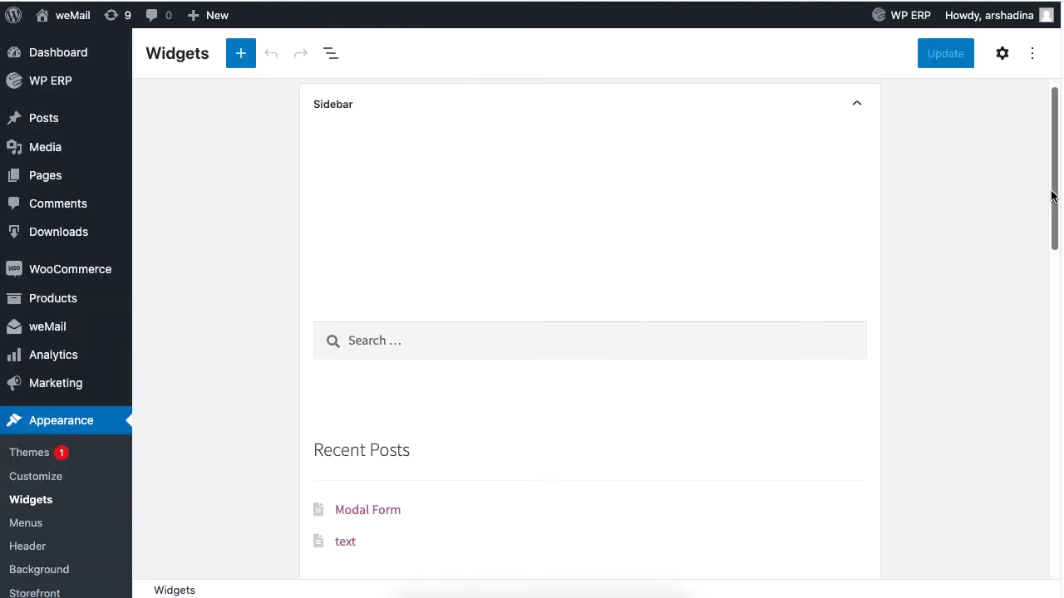
pyautogui.scroll(-10, 1051, 331)
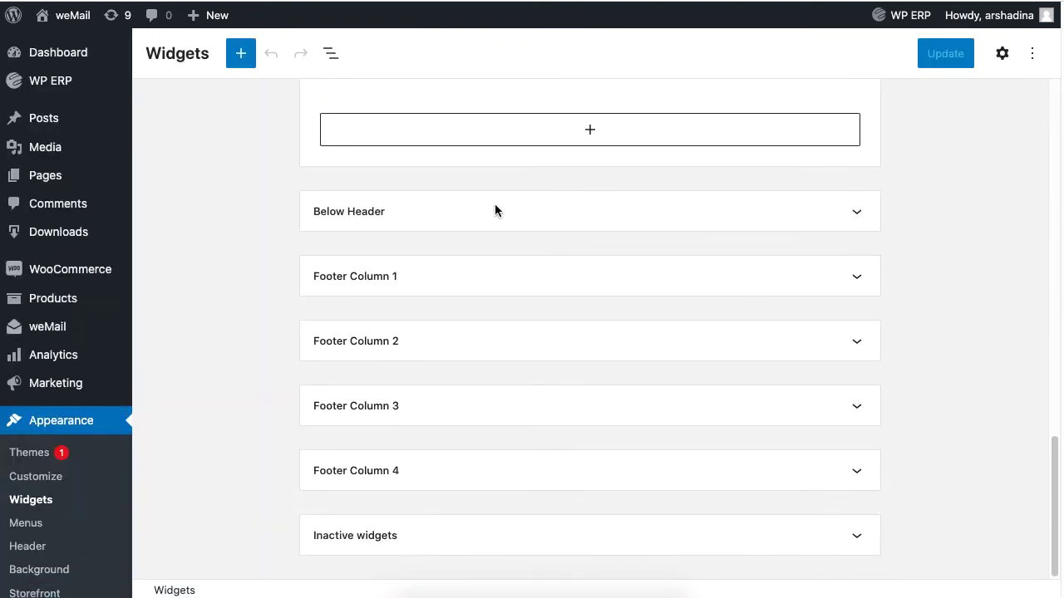
pyautogui.click(843, 212)
pyautogui.click(590, 274)
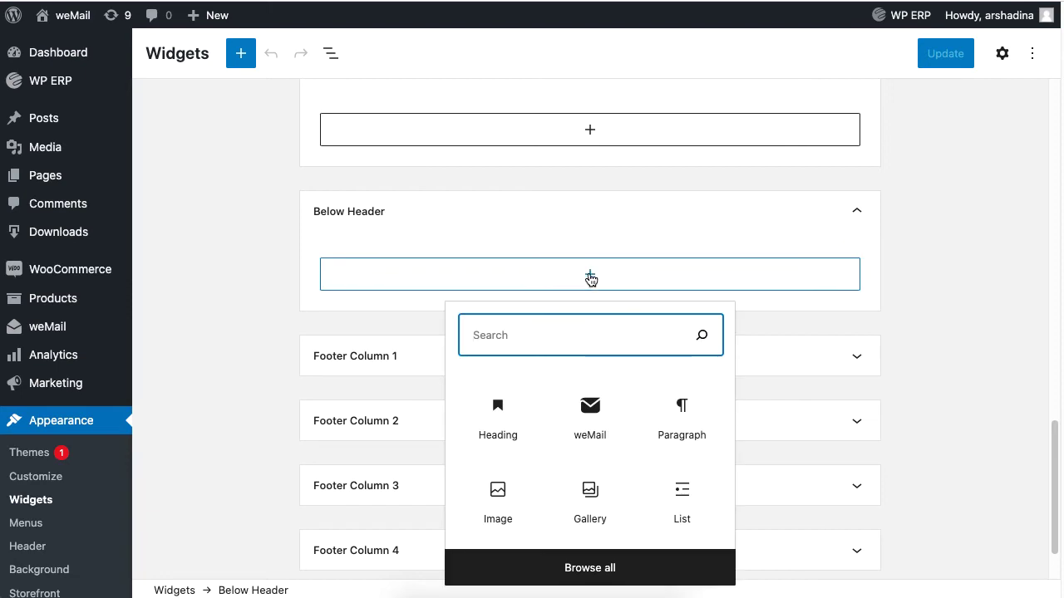
pyautogui.write('we')
pyautogui.click(496, 415)
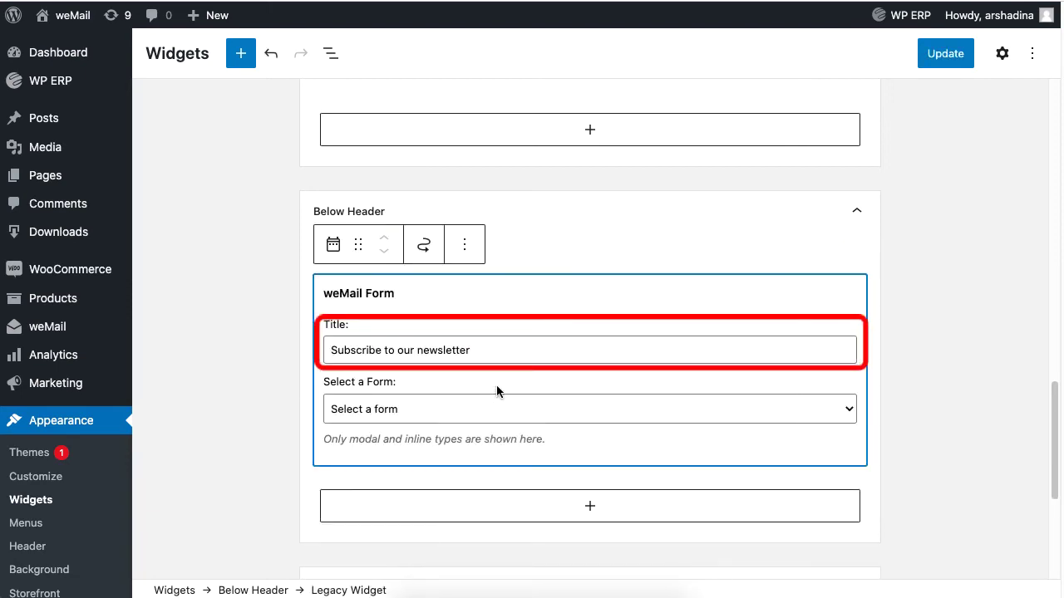
pyautogui.click(501, 408)
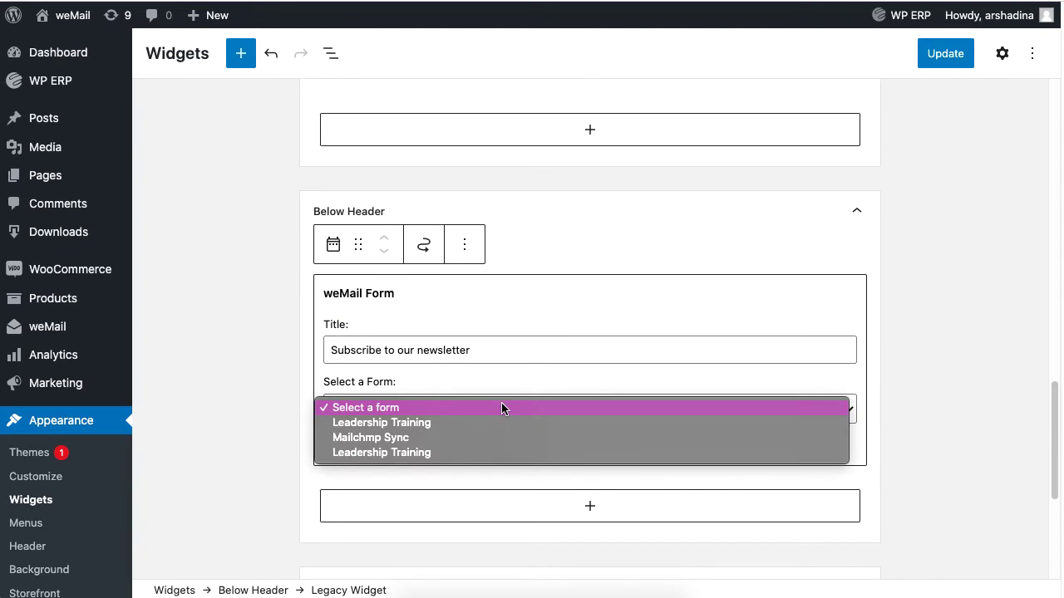
pyautogui.click(499, 424)
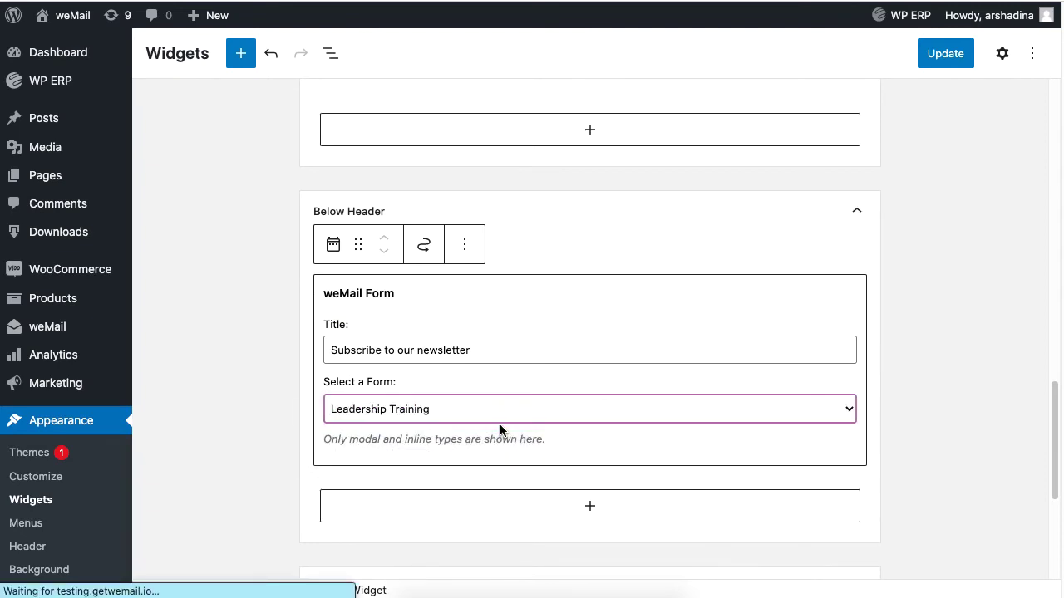
pyautogui.scroll(-5, 500, 424)
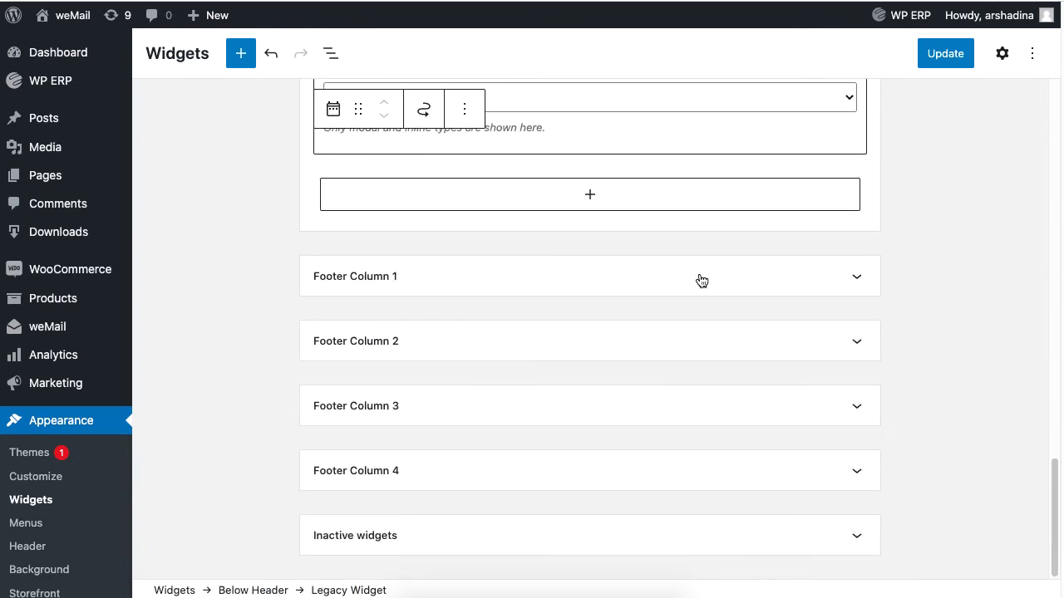
# Add a Leadership Training weMail Form widget to Footer Column 1 and save the widgets
pyautogui.click(698, 278)
pyautogui.click(593, 340)
pyautogui.write('we')
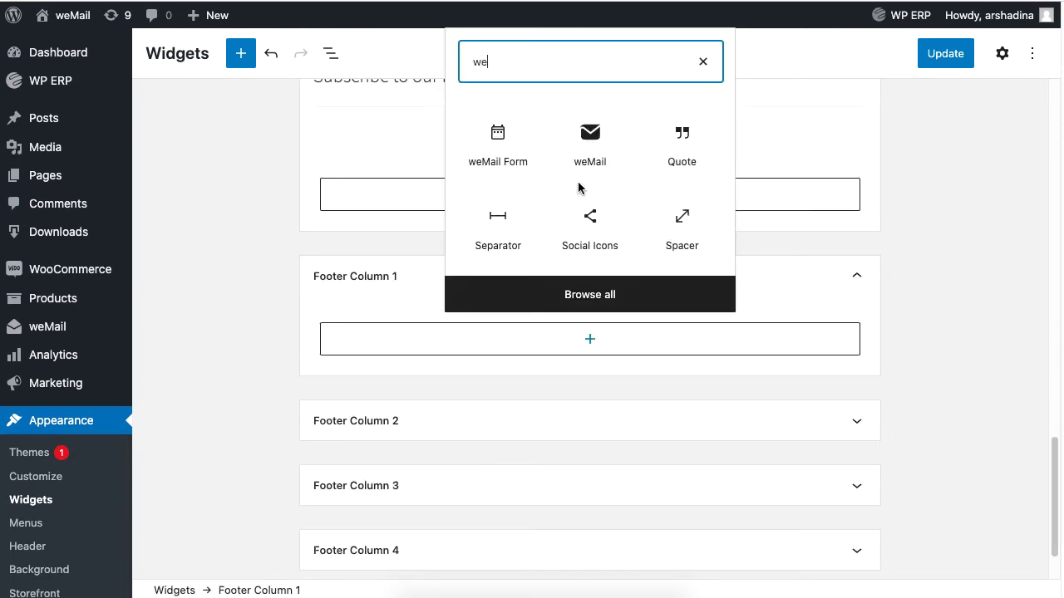
pyautogui.click(498, 141)
pyautogui.click(529, 474)
pyautogui.click(529, 489)
pyautogui.click(957, 55)
# Visit the live site and scroll down to the Leadership Training signup form
pyautogui.moveTo(60, 12)
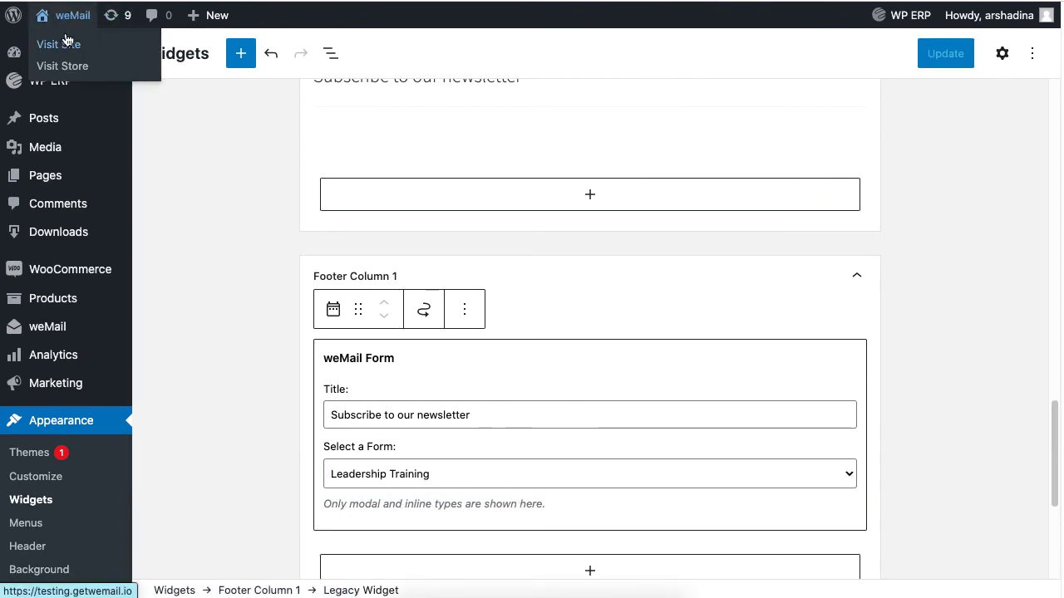
pyautogui.rightClick(71, 43)
pyautogui.click(118, 55)
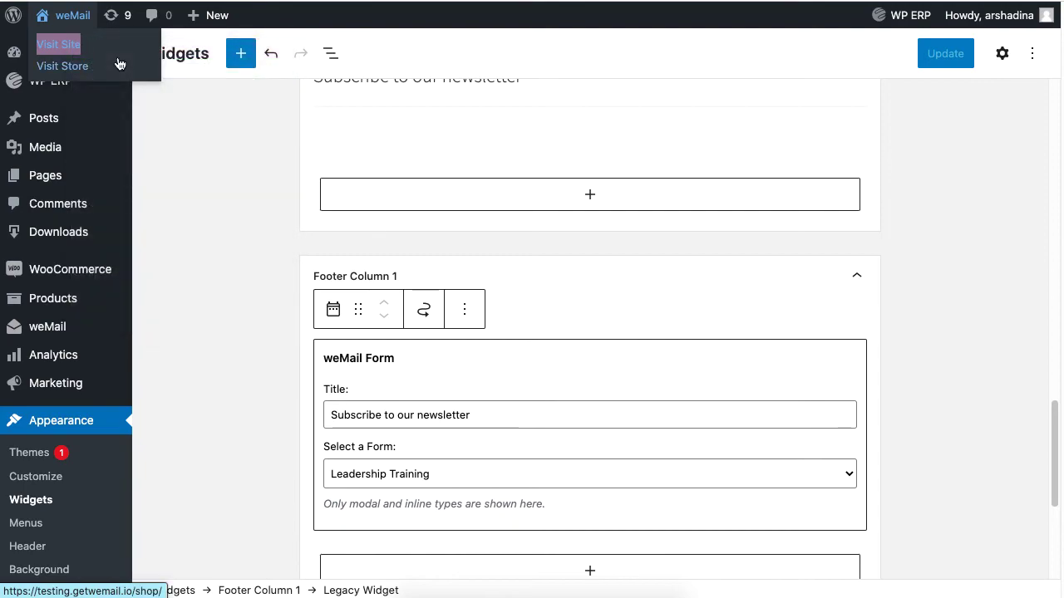
pyautogui.click(119, 64)
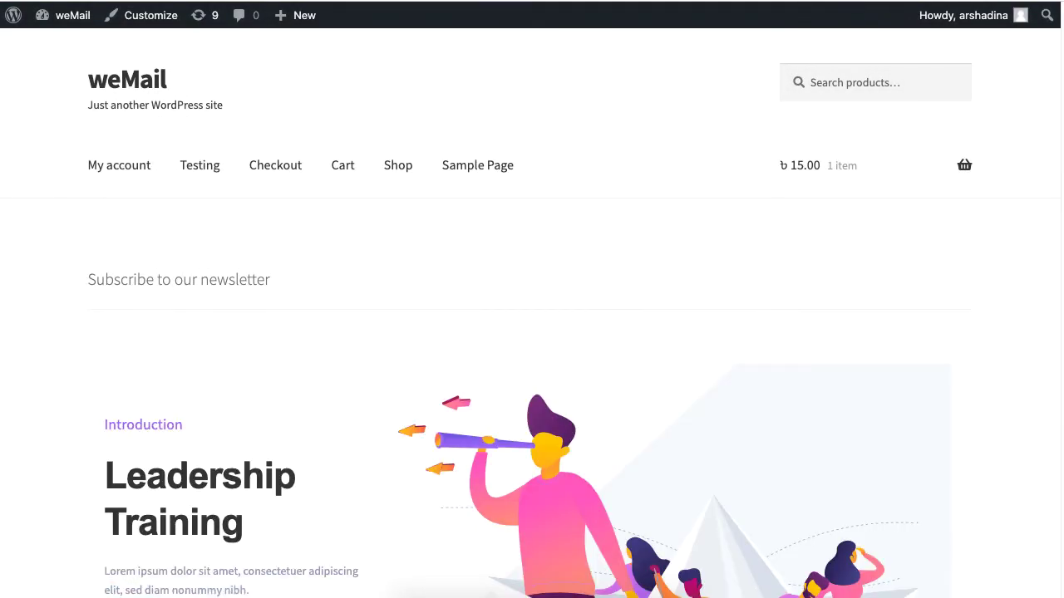
pyautogui.scroll(-15, 532, 316)
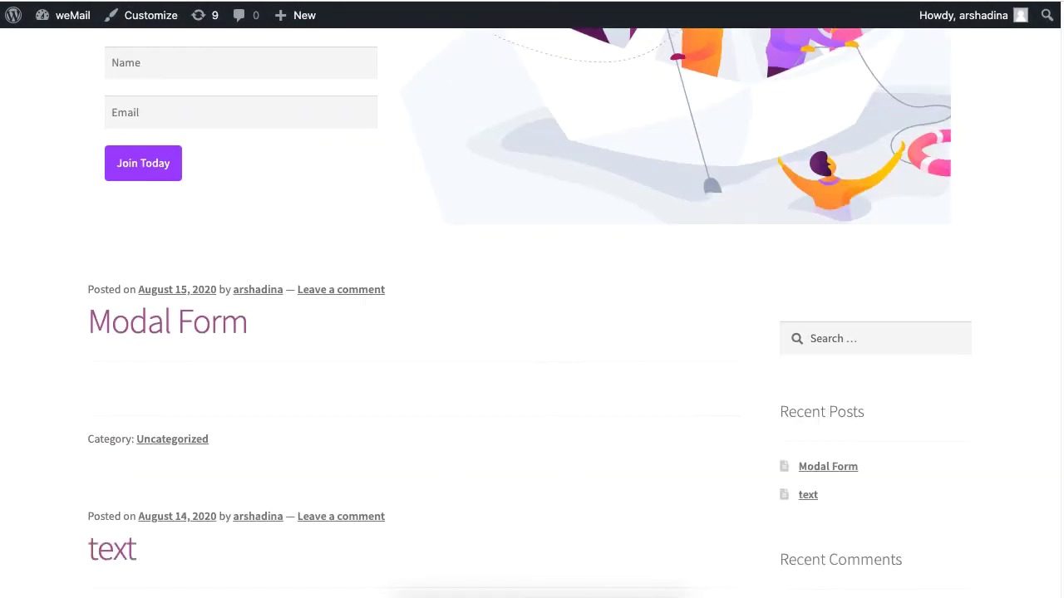
pyautogui.scroll(-6, 531, 316)
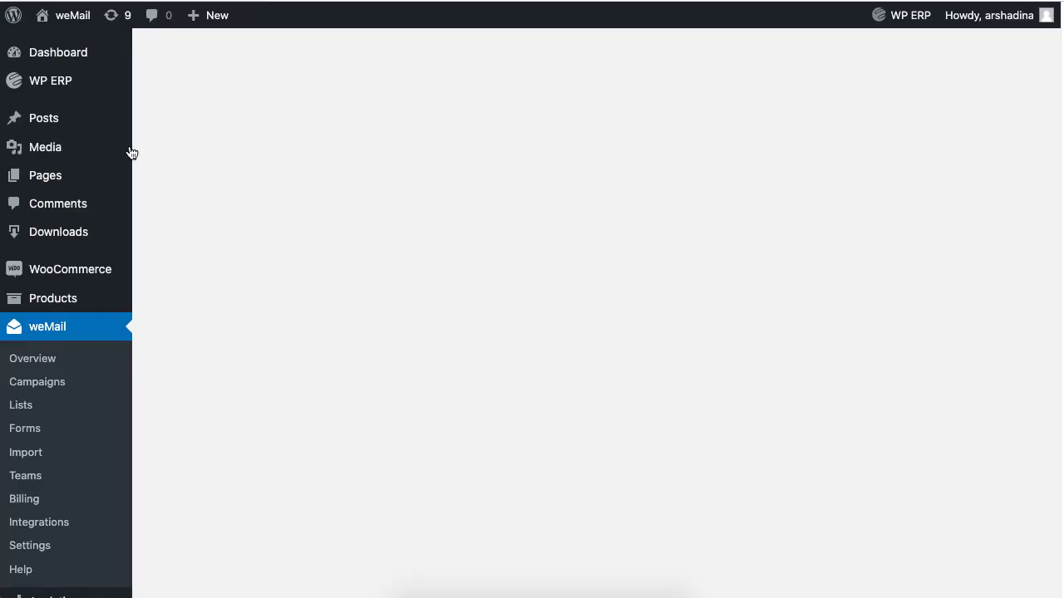
pyautogui.moveTo(86, 122)
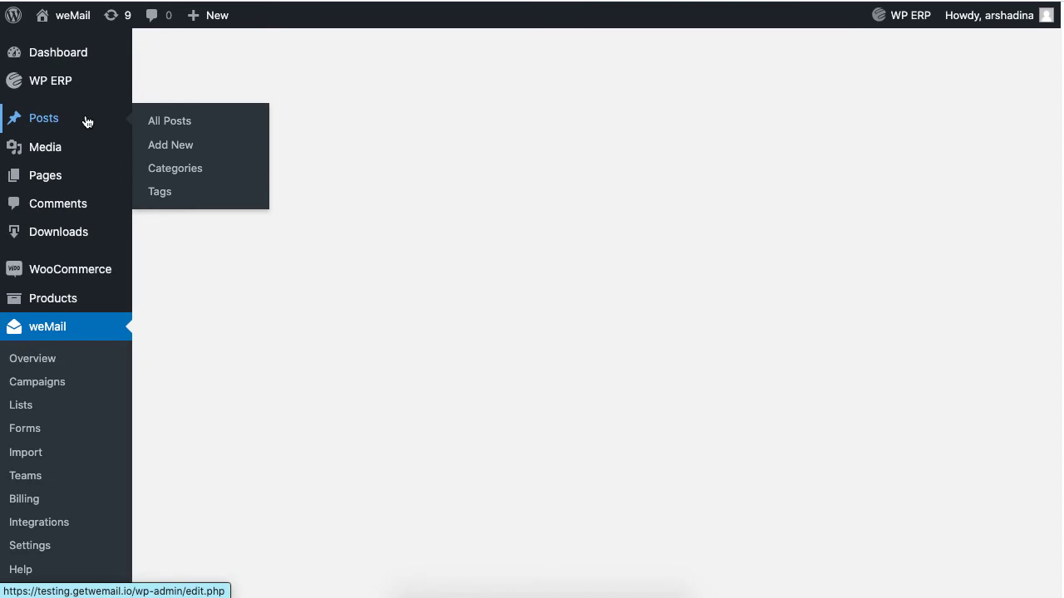
# Go to All Posts and open the Lorem Ipsum draft in the block editor
pyautogui.click(207, 122)
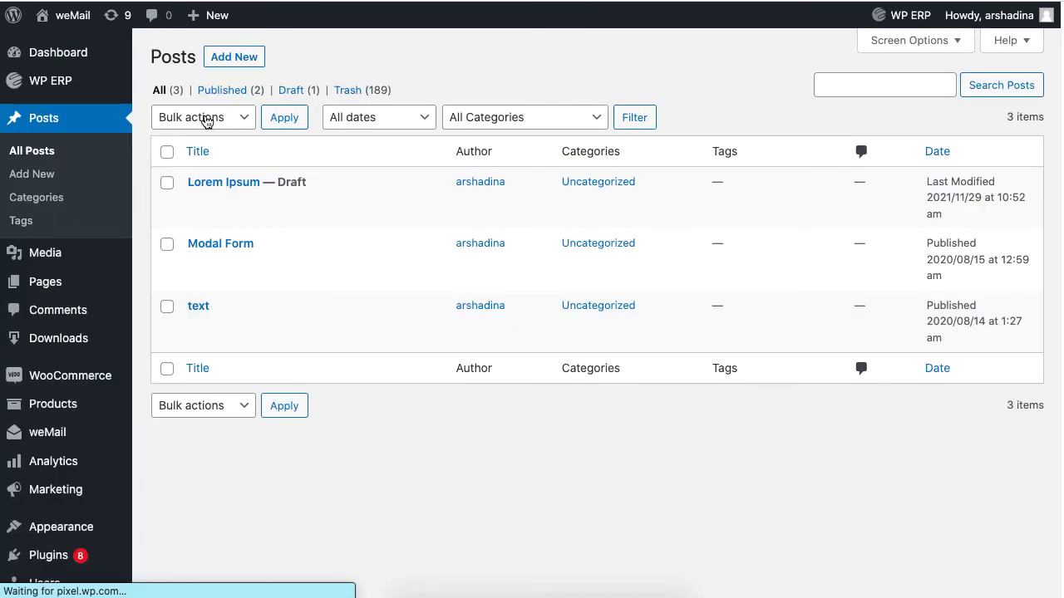
pyautogui.click(229, 184)
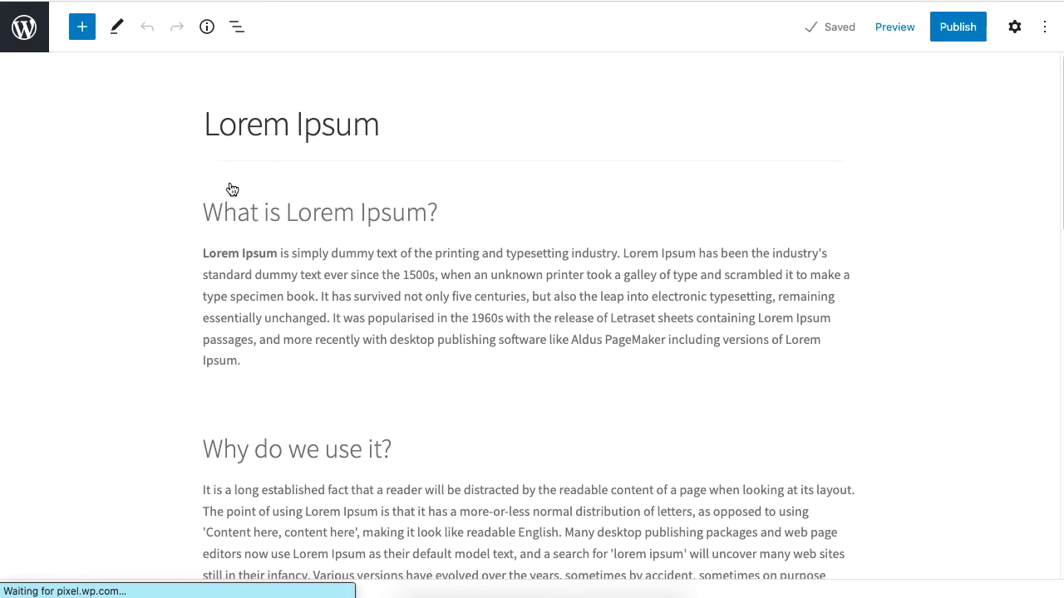
pyautogui.moveTo(532, 404)
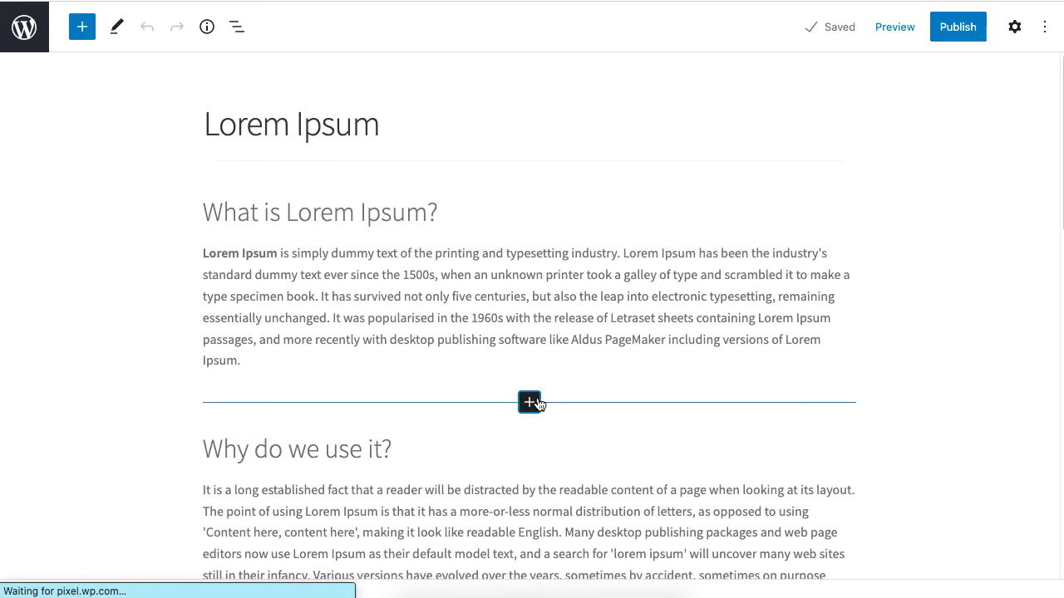
# Insert a weMail block showing the Leadership Training form right after the post's first paragraph
pyautogui.click(536, 404)
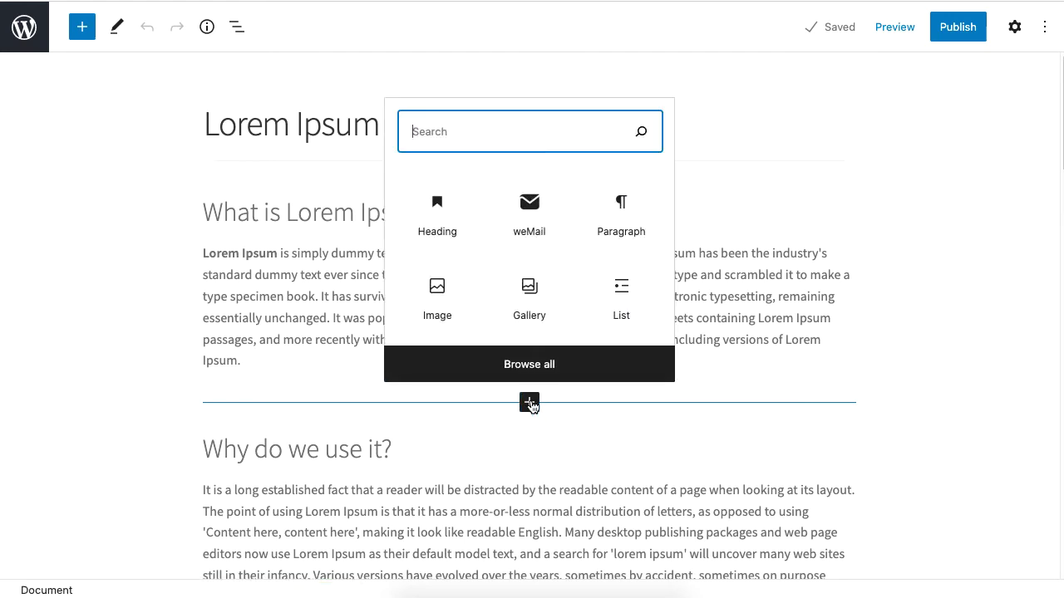
pyautogui.click(526, 225)
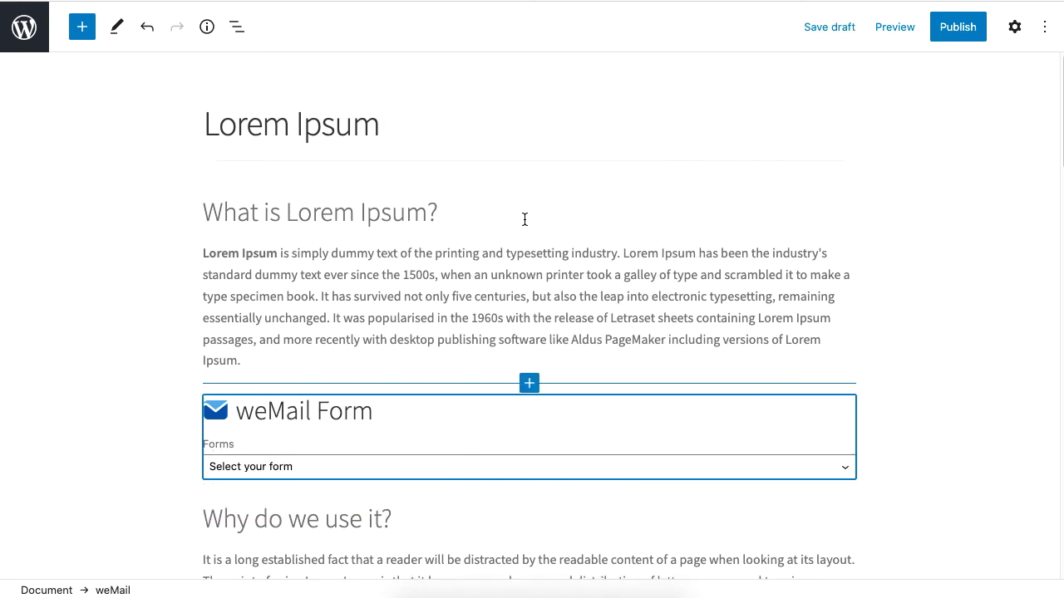
pyautogui.click(475, 465)
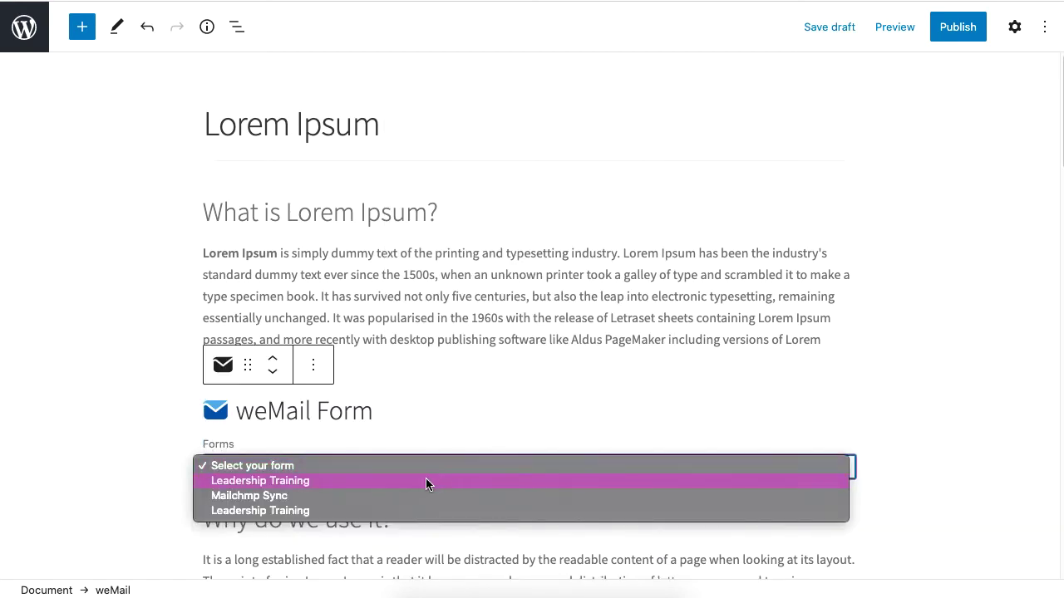
pyautogui.click(371, 481)
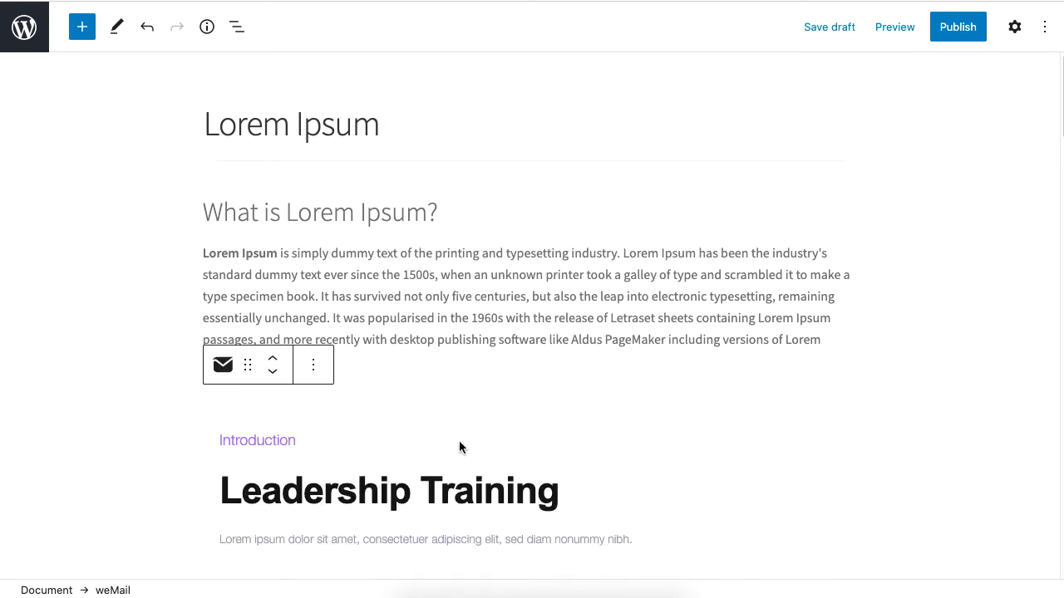
pyautogui.scroll(-5, 459, 447)
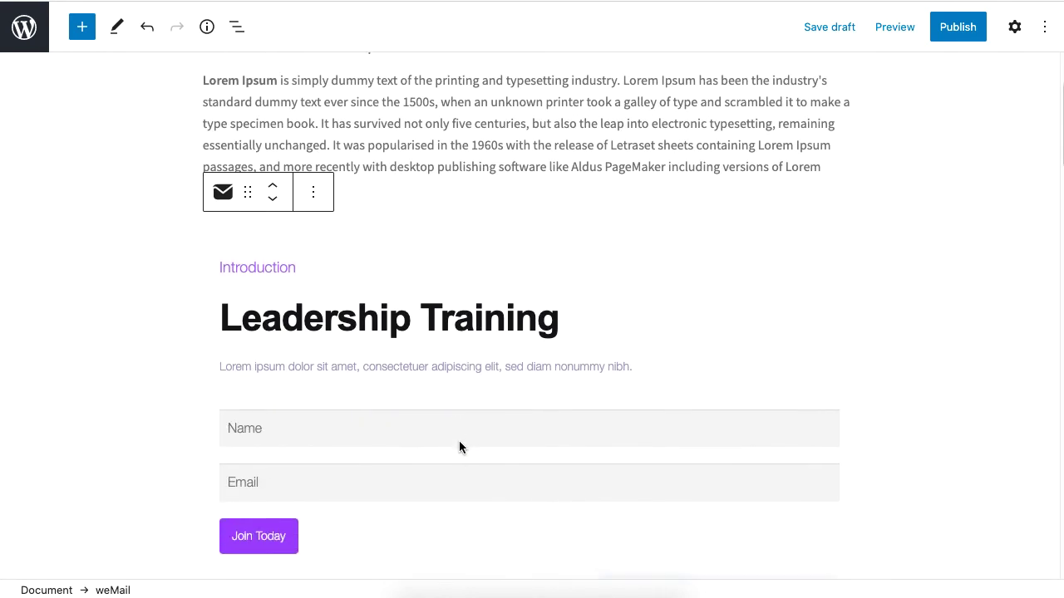
pyautogui.scroll(-3, 459, 447)
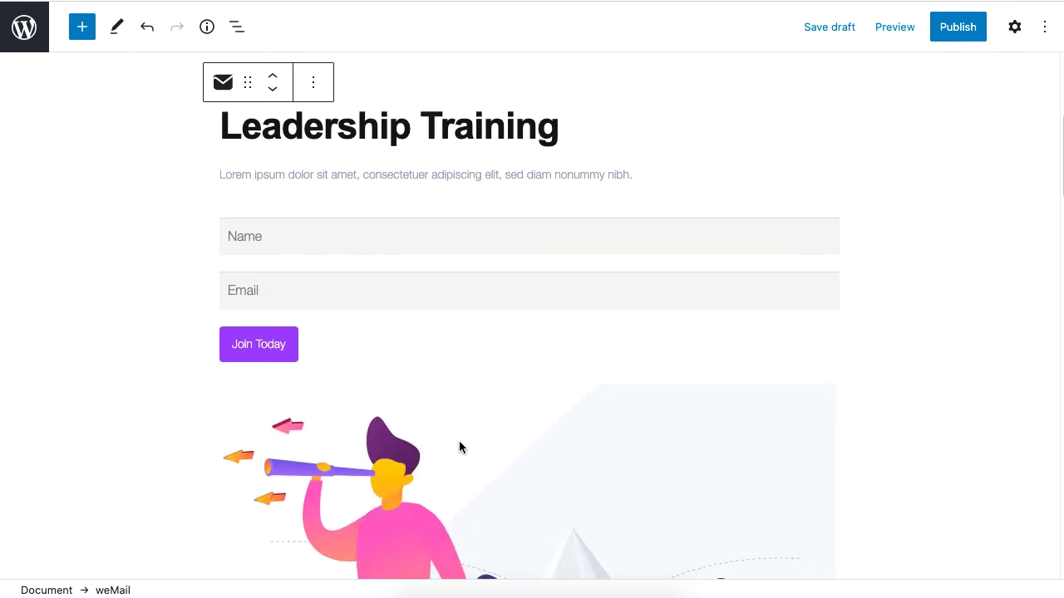
pyautogui.scroll(-3, 458, 441)
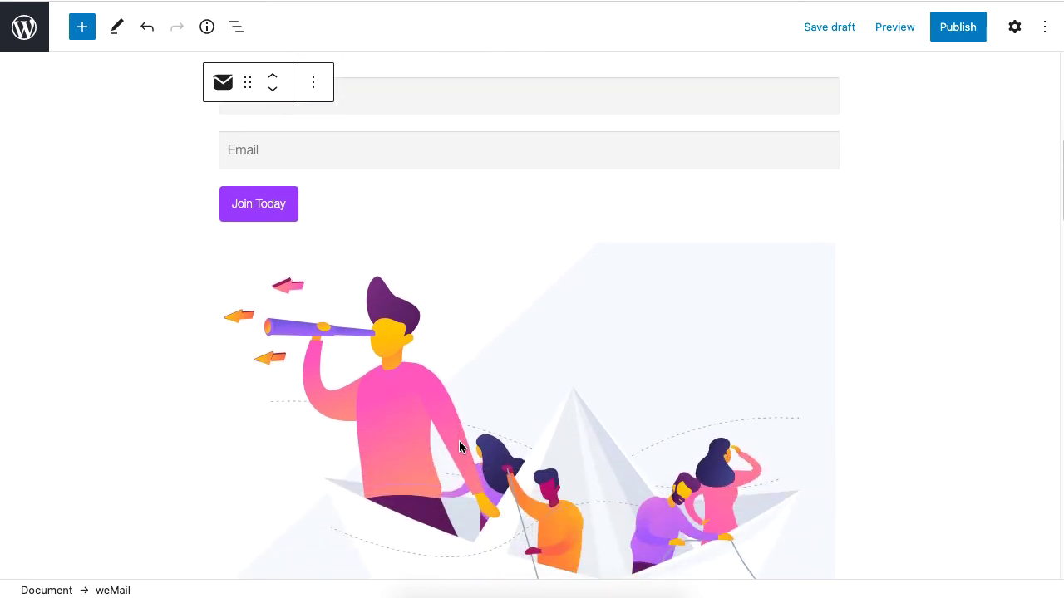
pyautogui.scroll(-5, 459, 440)
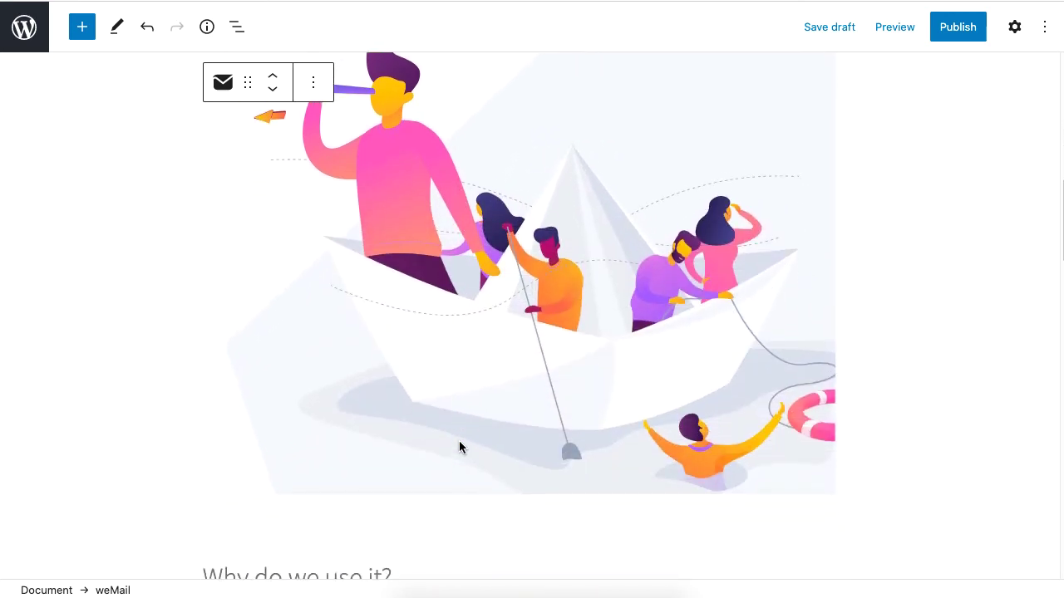
pyautogui.scroll(3, 459, 447)
pyautogui.scroll(1, 458, 444)
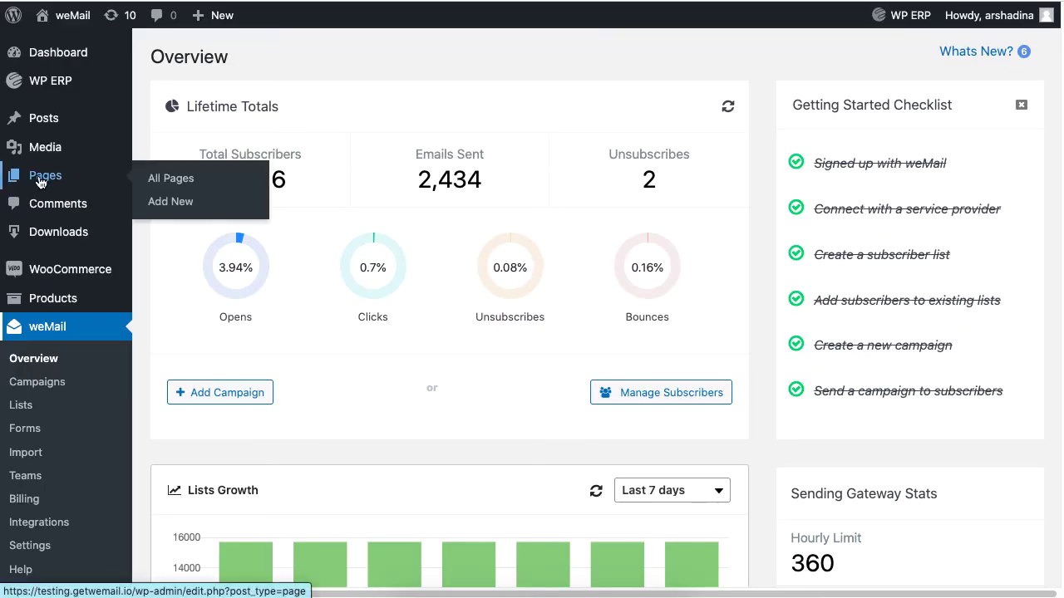
# Open Sample Page from All Pages and add an empty block below its title
pyautogui.click(75, 178)
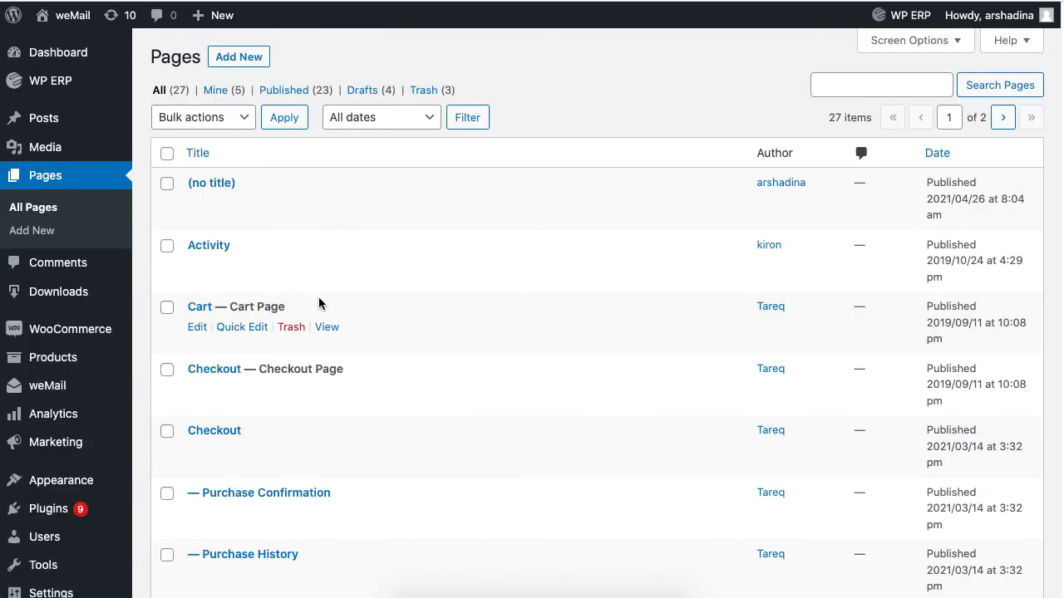
pyautogui.scroll(-2, 318, 297)
pyautogui.scroll(-10, 320, 301)
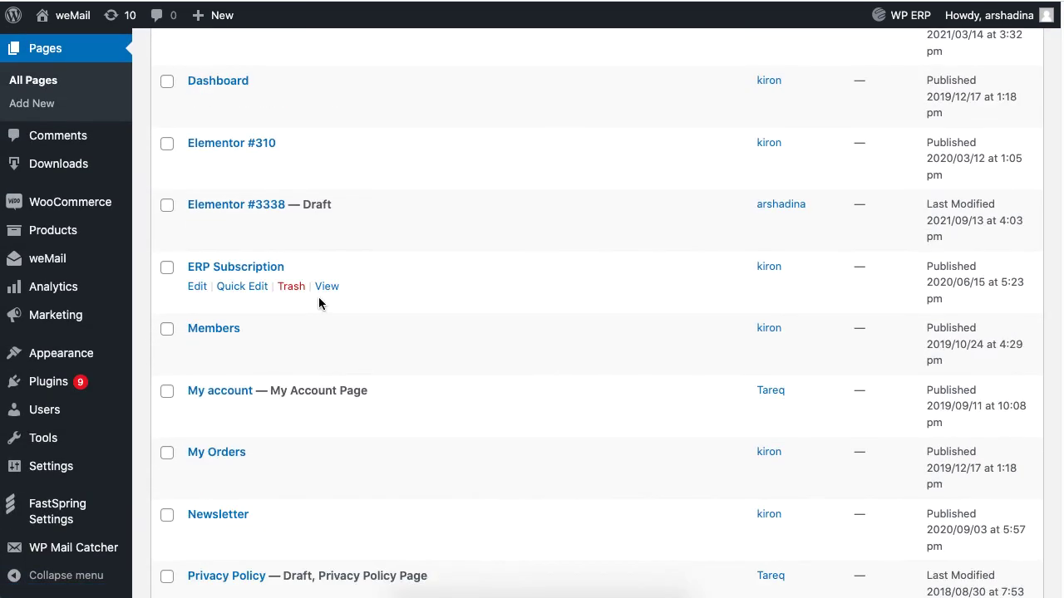
pyautogui.click(224, 424)
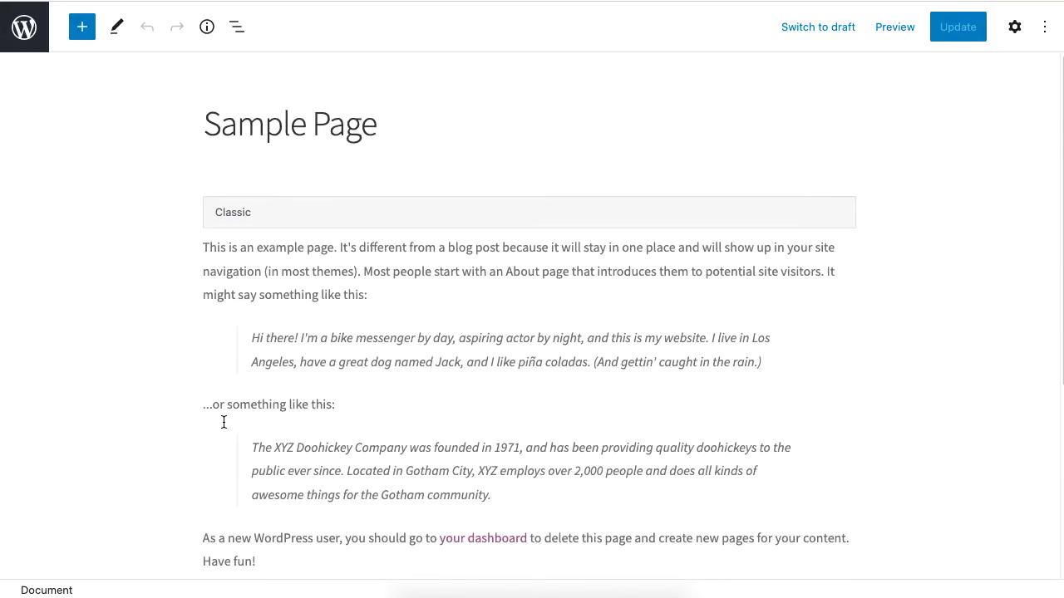
pyautogui.click(408, 140)
pyautogui.press('Return')
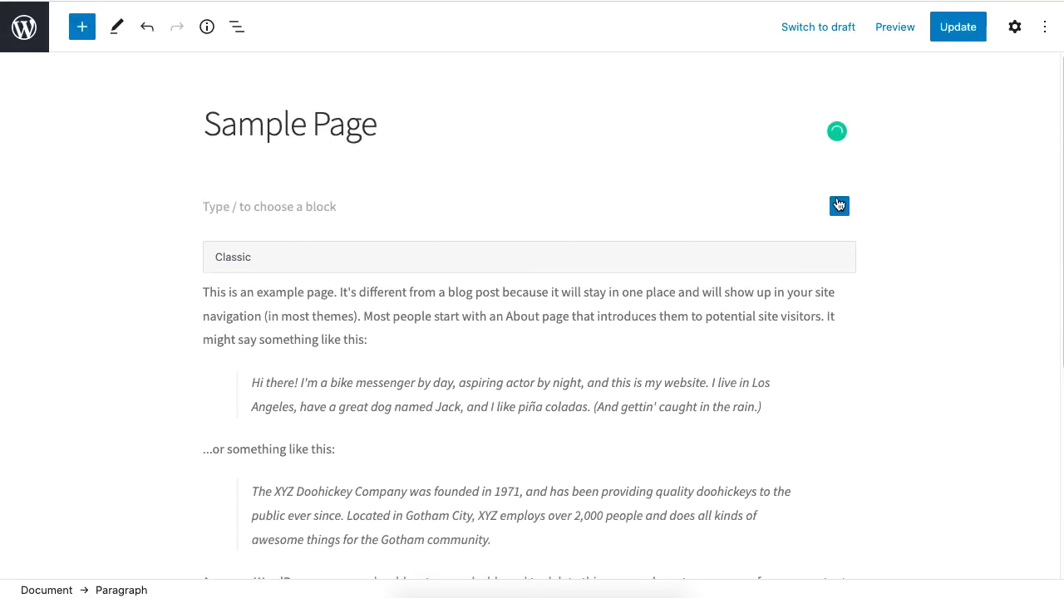
# Fill the new block with a weMail block set to the Leadership Training form
pyautogui.click(839, 206)
pyautogui.click(806, 349)
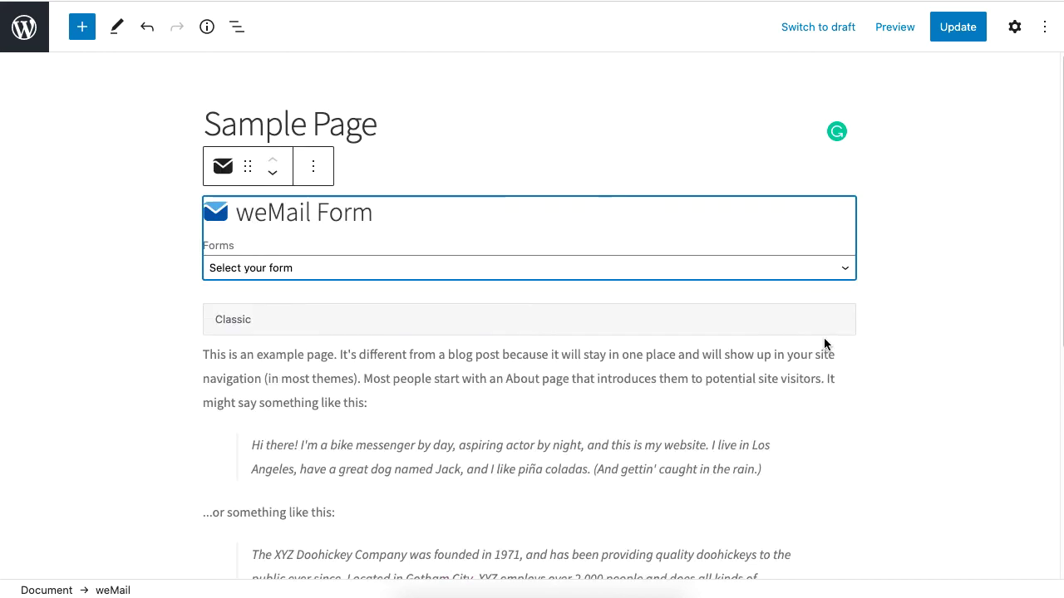
pyautogui.click(665, 267)
pyautogui.click(482, 283)
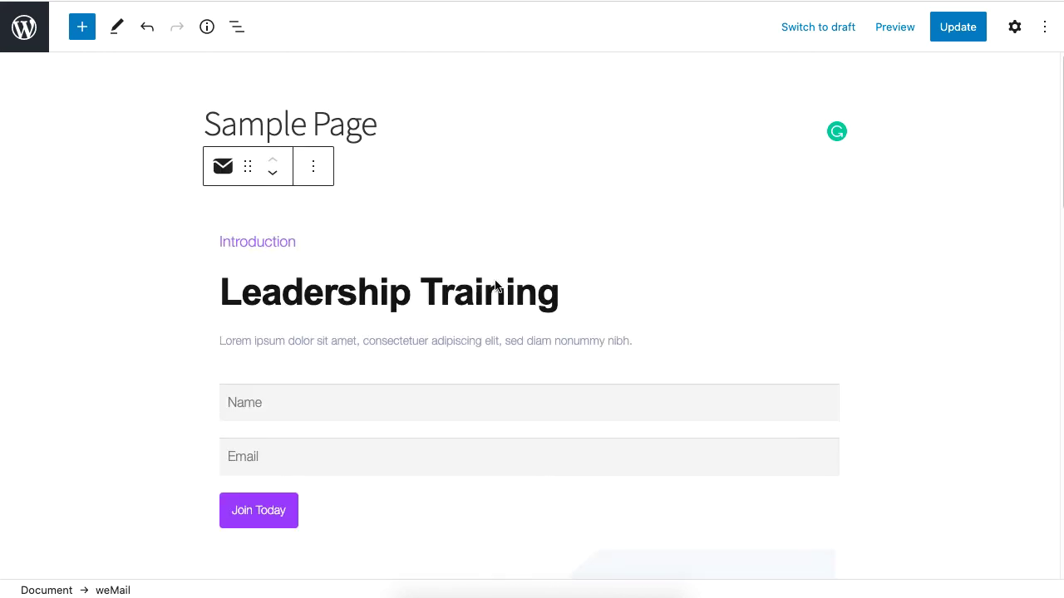
# Update the Sample Page and preview it live in a new tab
pyautogui.click(938, 33)
pyautogui.click(877, 26)
pyautogui.click(856, 179)
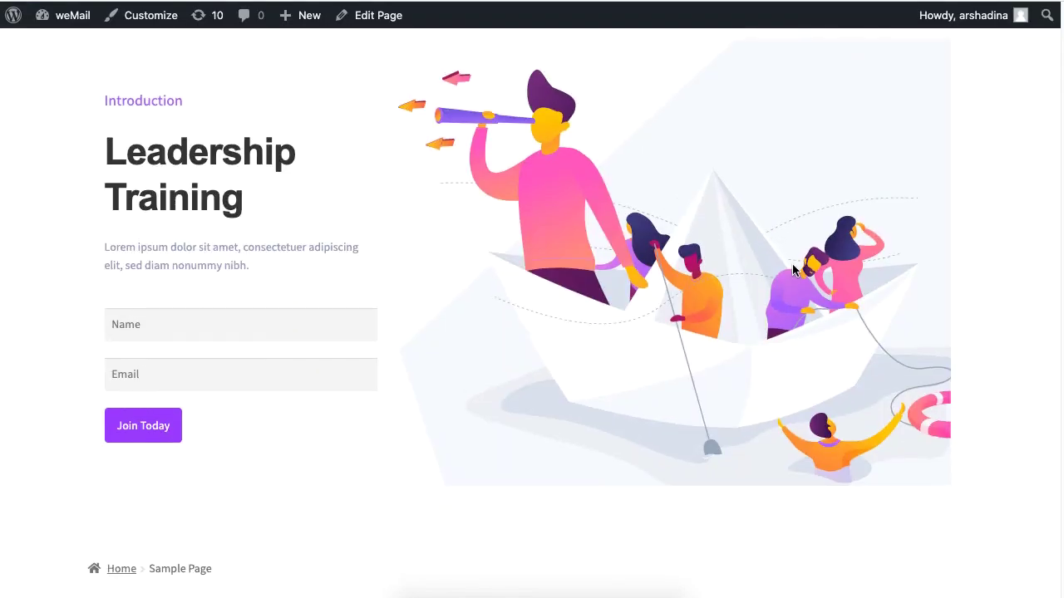